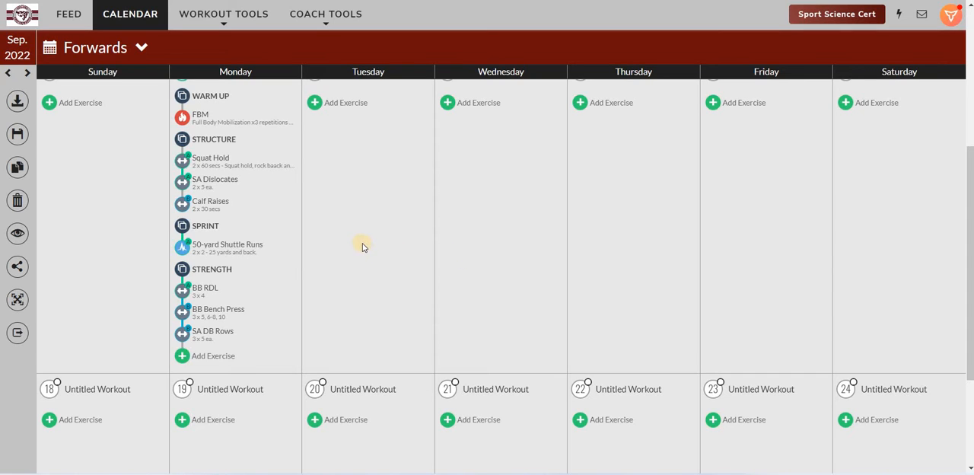
Step: Create a new lift named RFE DB Split Squat in Monday's workout, with tracking type Max Weight (3RM)
click(113, 58)
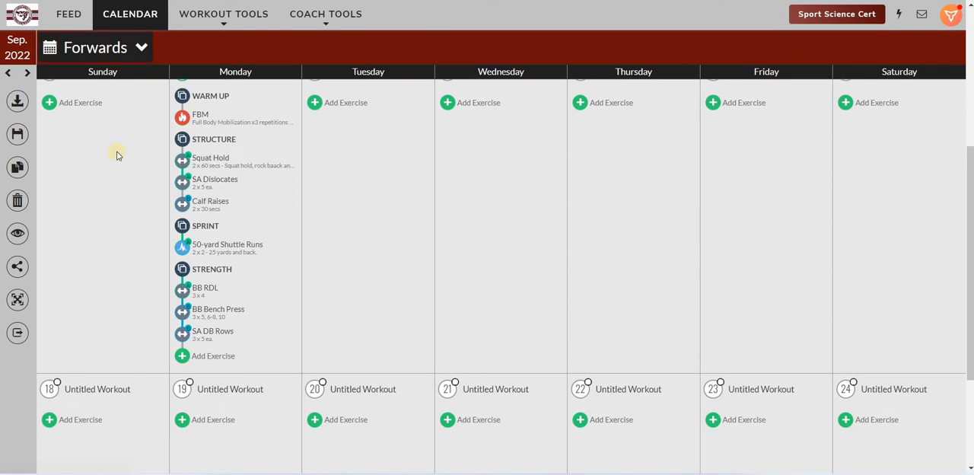
click(188, 352)
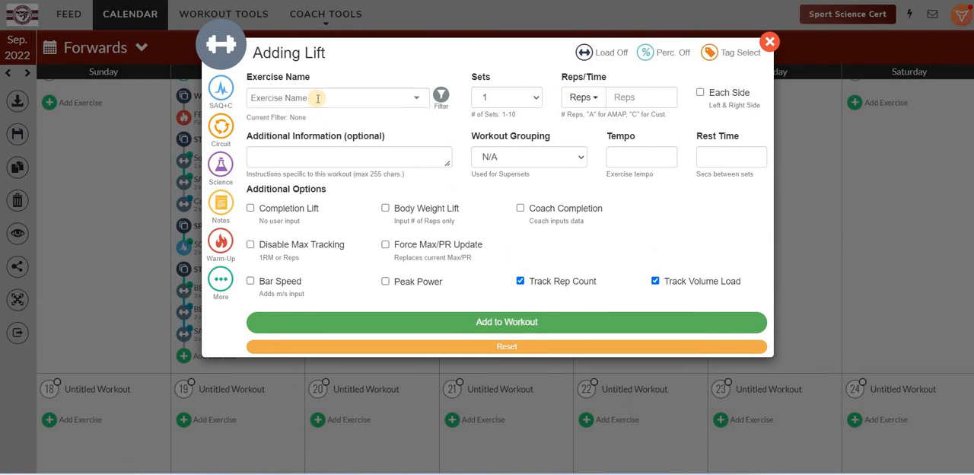
click(317, 98)
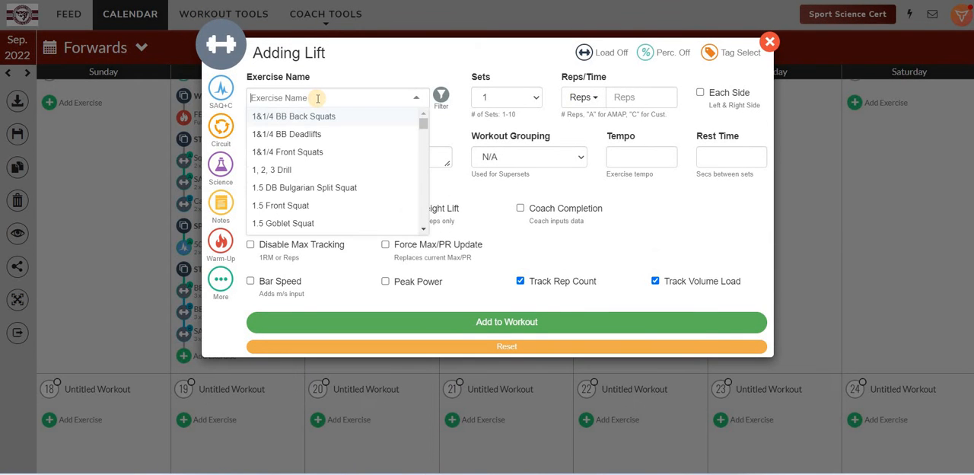
text(RFE)
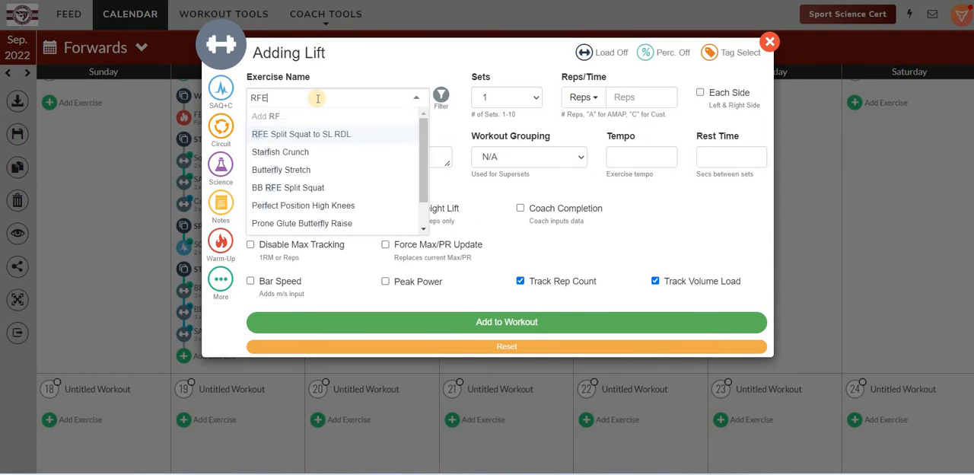
text( DB Spl)
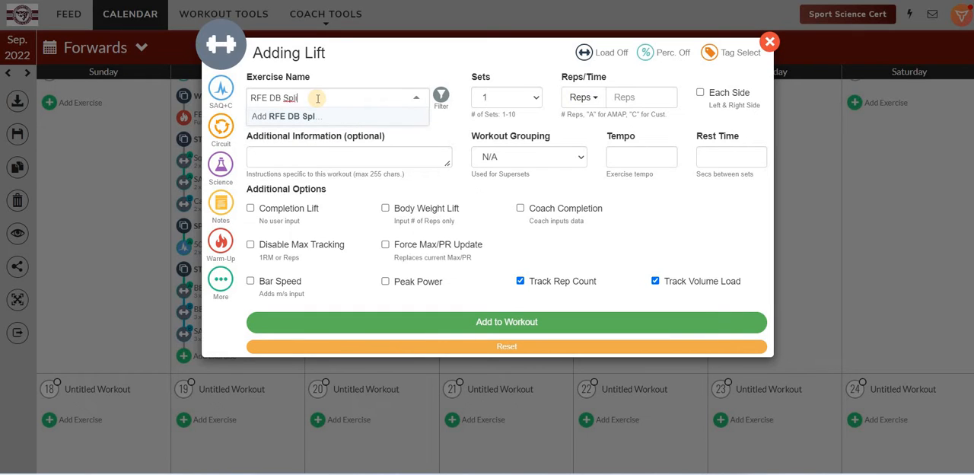
text(it Squat)
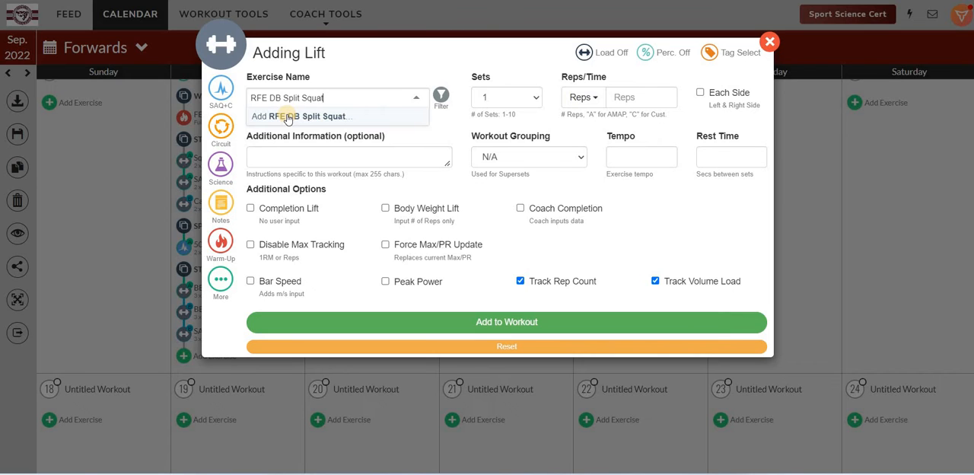
click(289, 115)
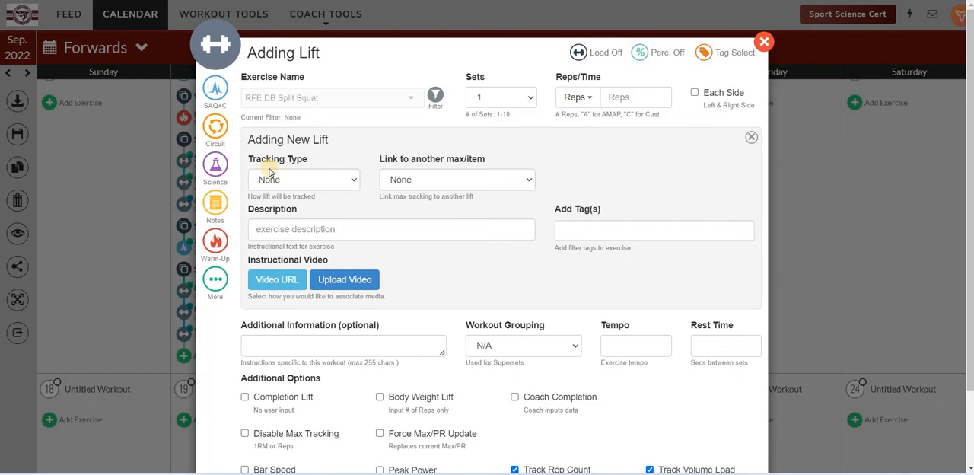
click(320, 187)
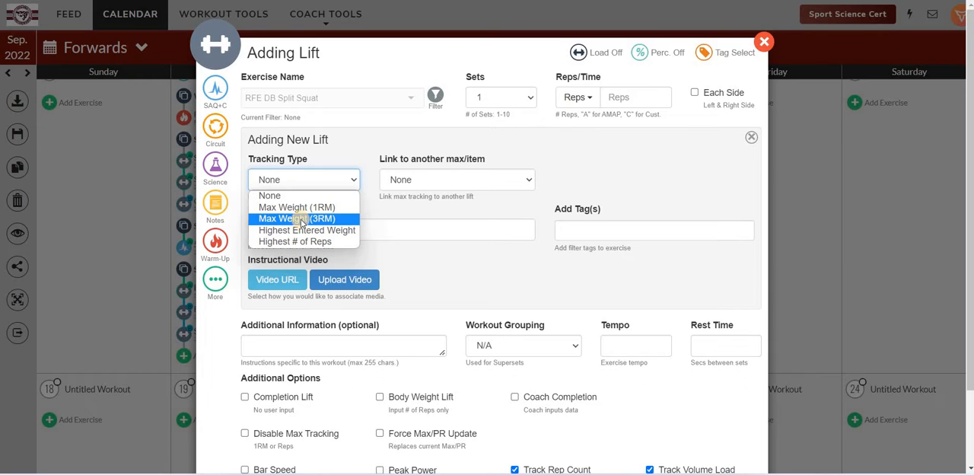
click(302, 221)
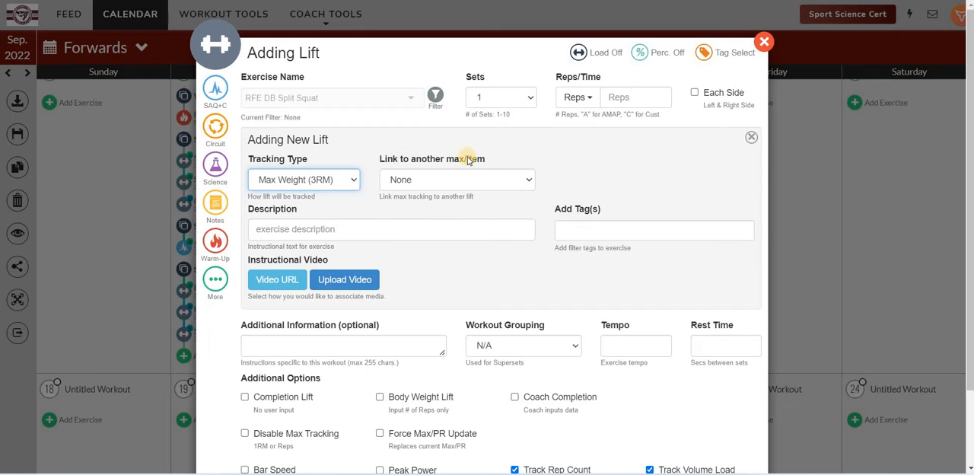
Step: Try linking the new lift's max to BB Split Squat at 60 percent, and reset the link to None
click(411, 183)
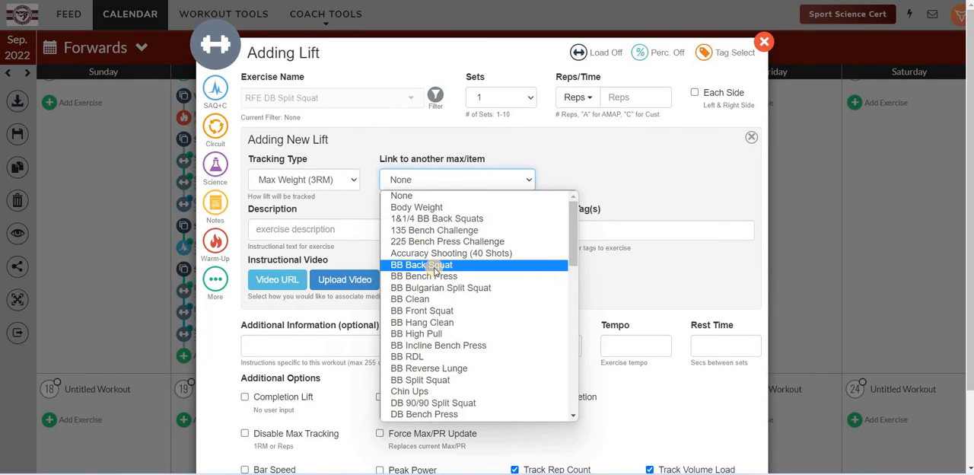
click(449, 383)
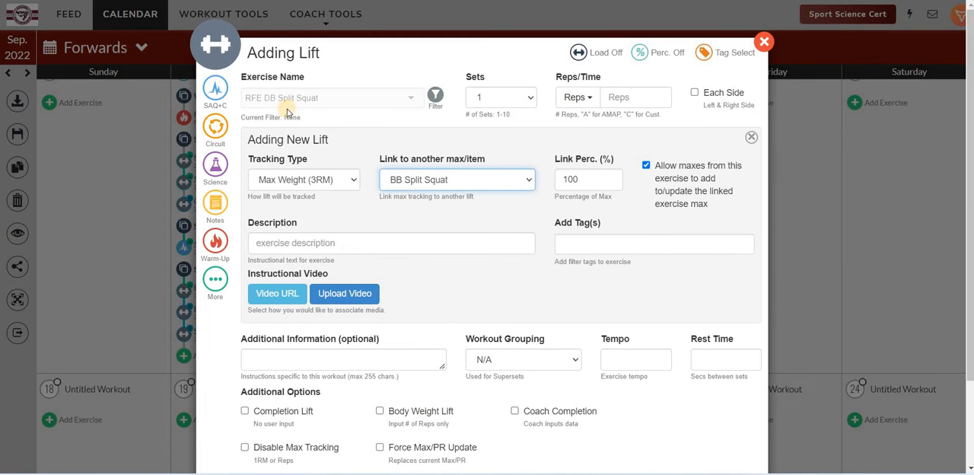
click(586, 179)
double_click(572, 180)
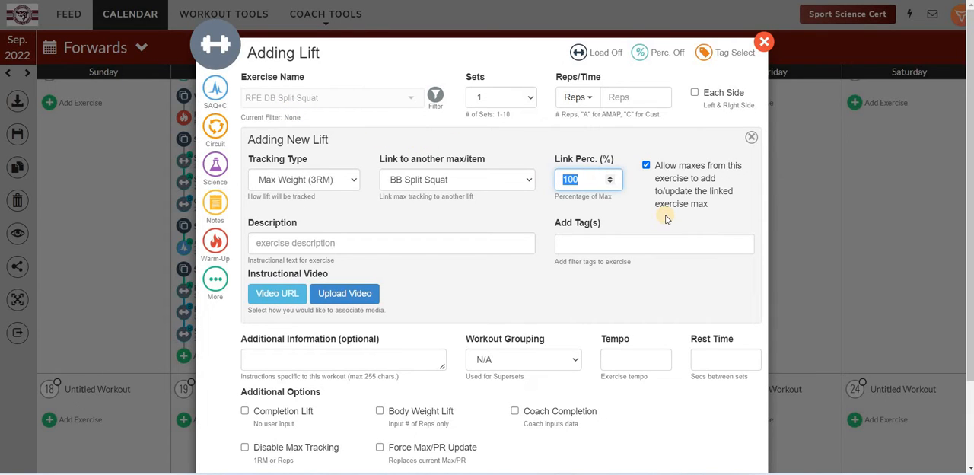
text(60)
click(506, 189)
click(506, 194)
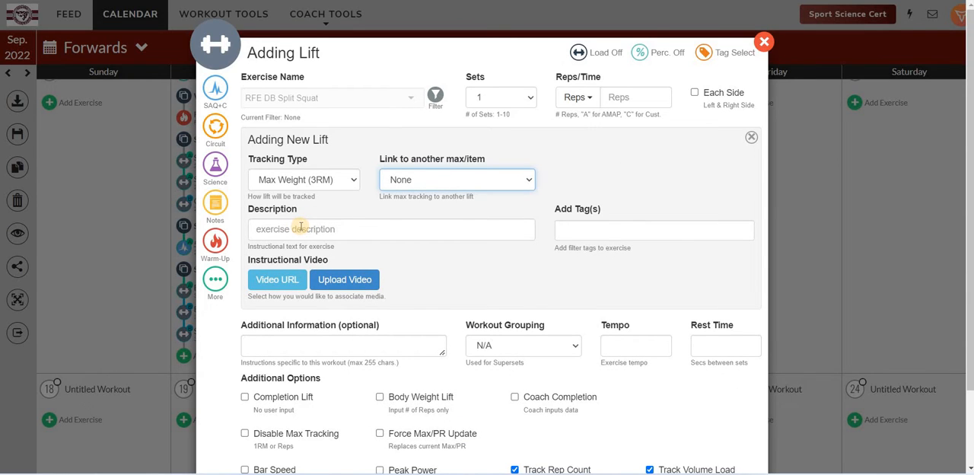
Step: Enter the lift description "Rear foot elevated Goblet position 90/90 Split Squat"
click(300, 226)
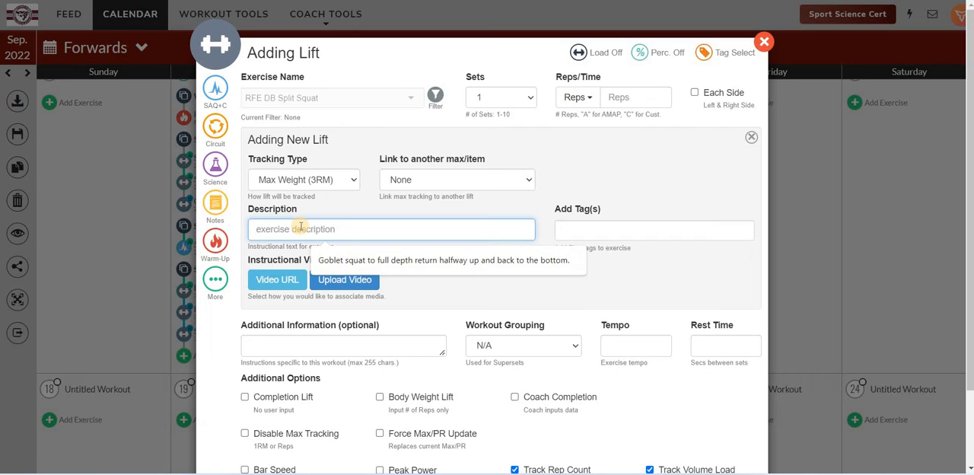
text(Rear fo)
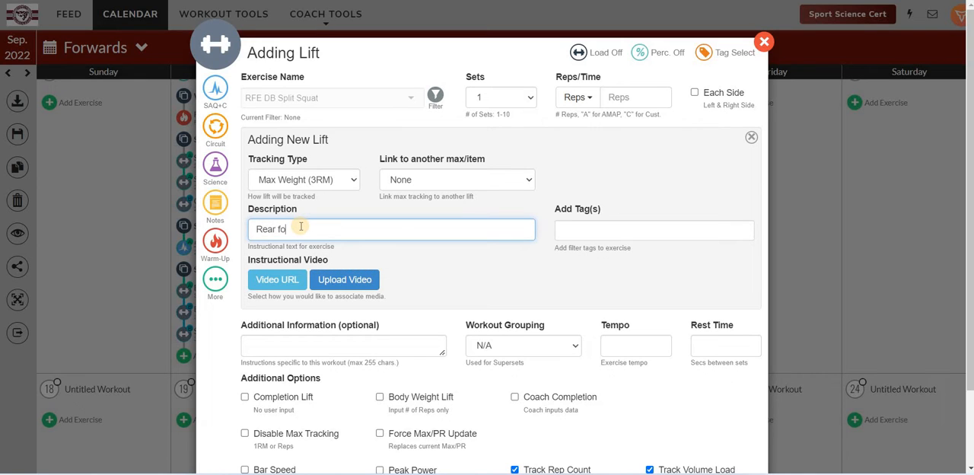
text(ot elevated Goblet pos)
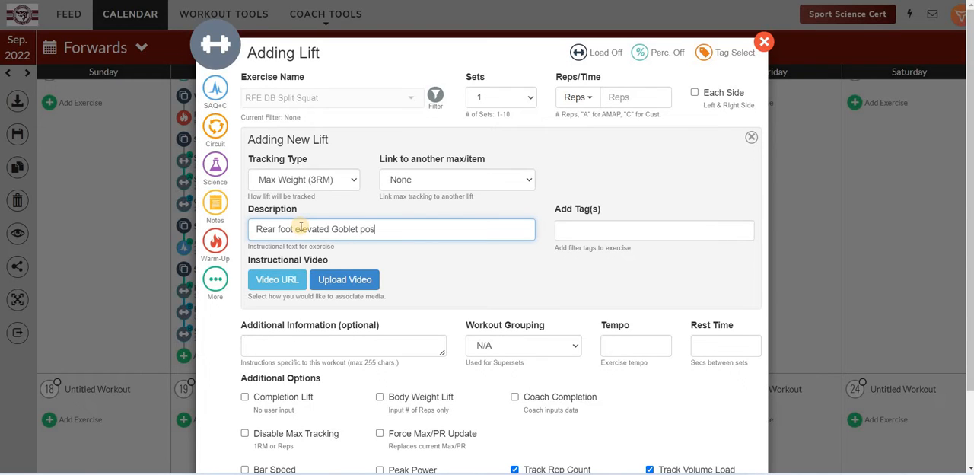
text(ition 90/90 Split Squat)
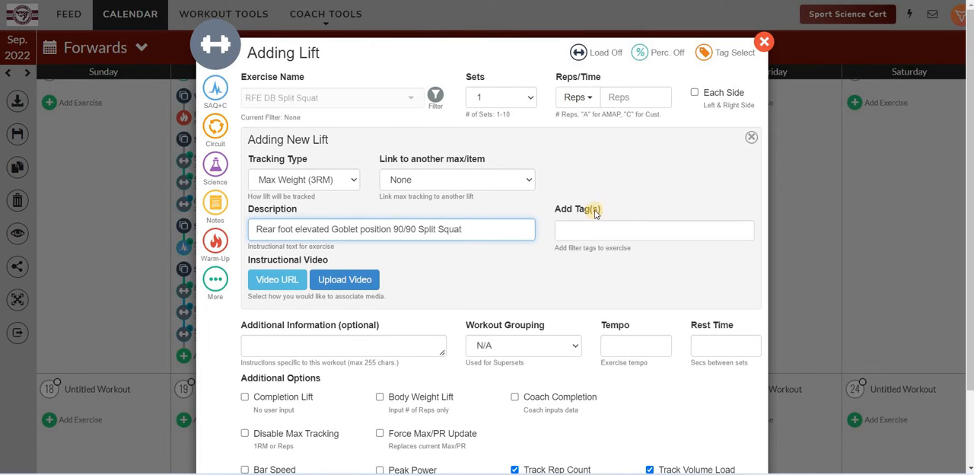
Step: Tag the new lift as Lower Body Push: Single-leg
click(693, 233)
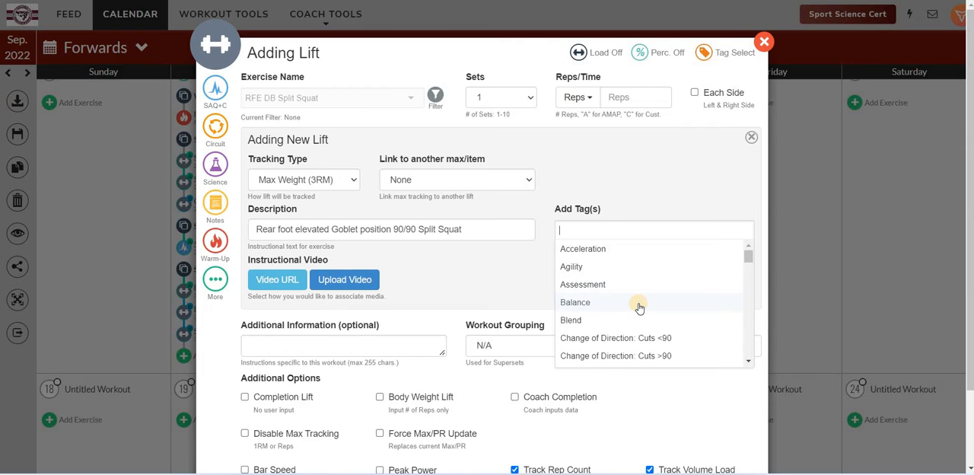
scroll(640, 308, down, 3)
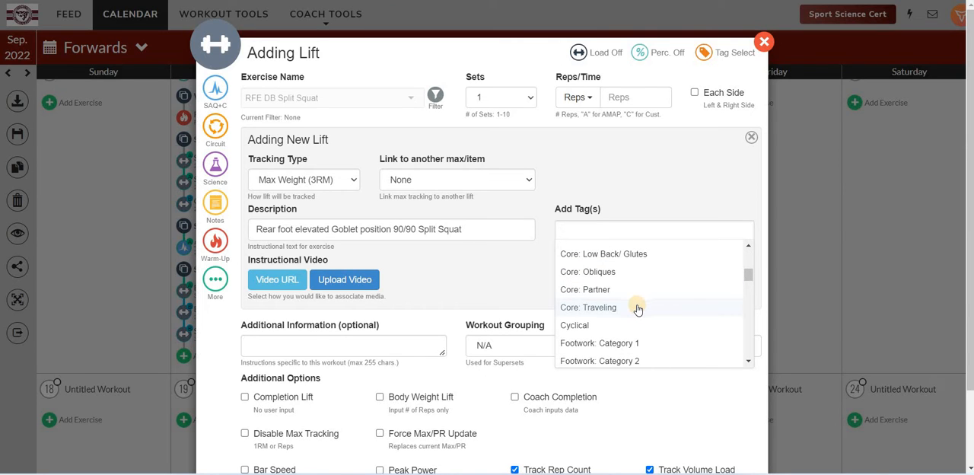
scroll(638, 310, down, 1)
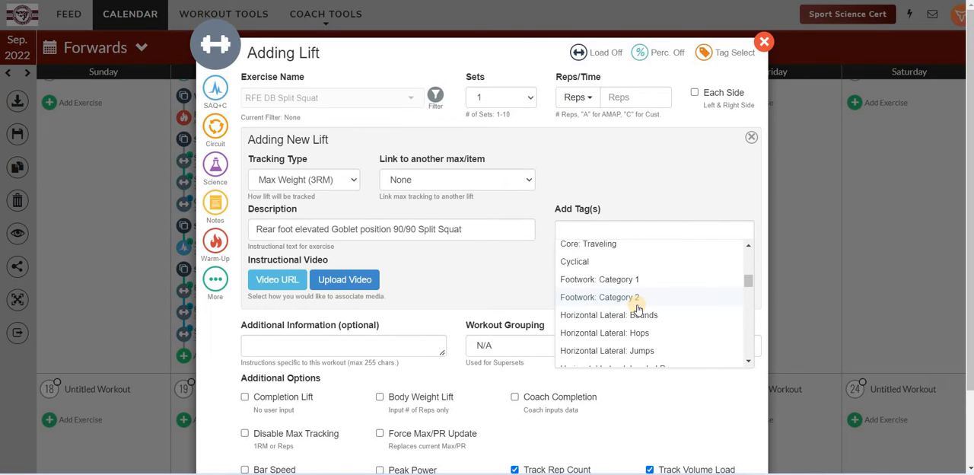
scroll(638, 310, down, 6)
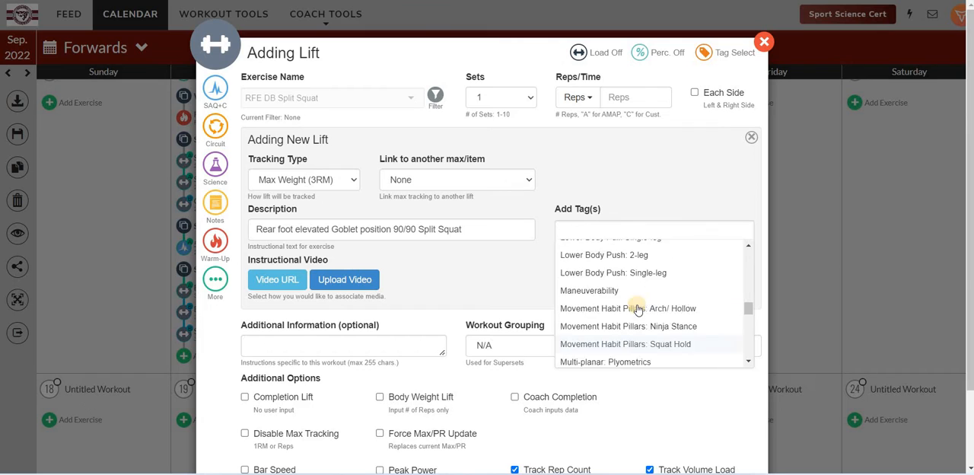
scroll(628, 298, up, 1)
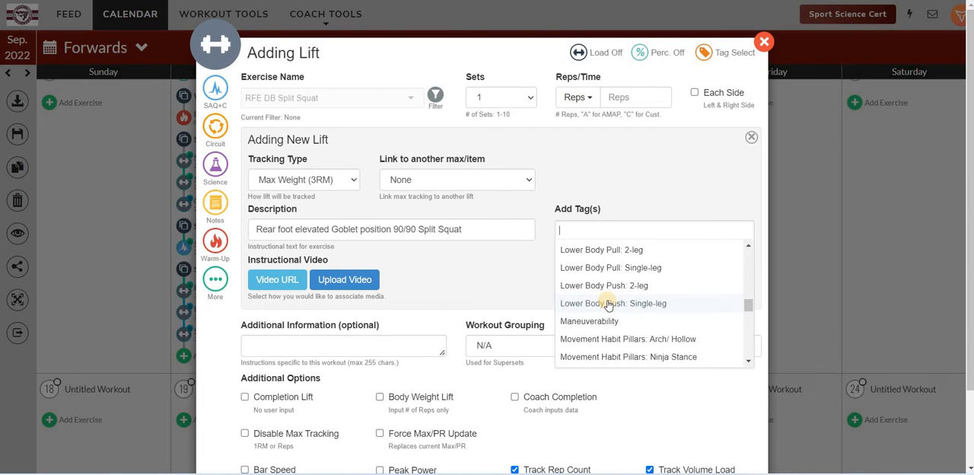
click(609, 304)
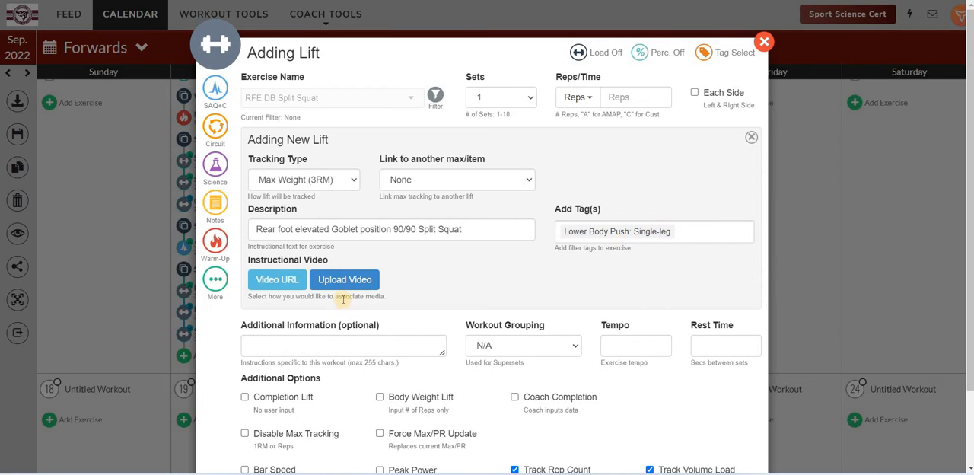
Step: Choose a video URL as the source of the lift's instructional video, leaving the address blank
click(279, 281)
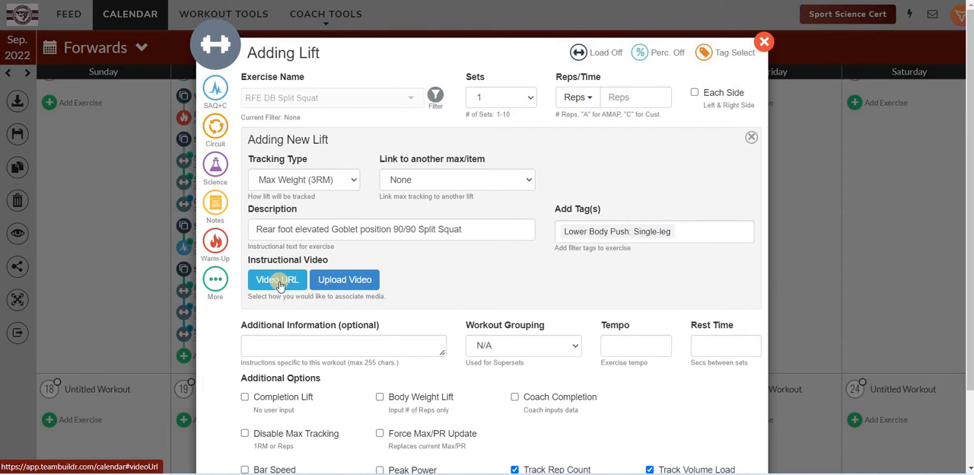
click(336, 284)
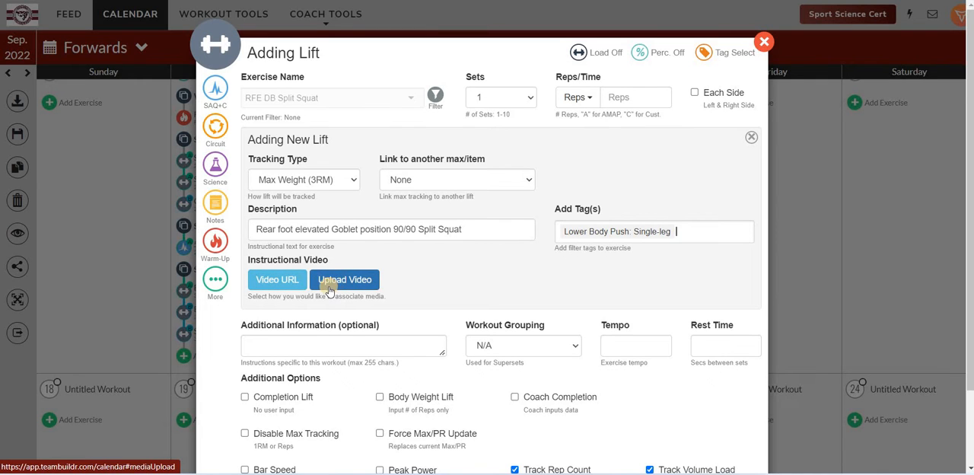
click(278, 284)
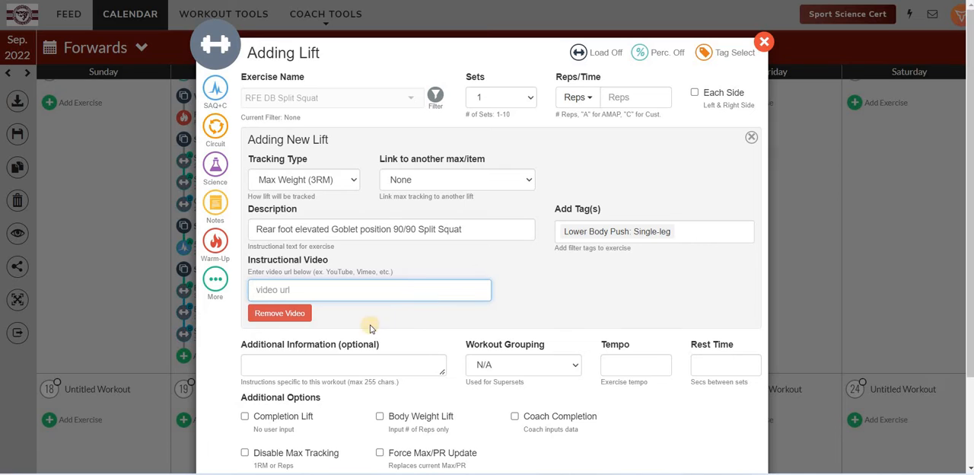
click(508, 296)
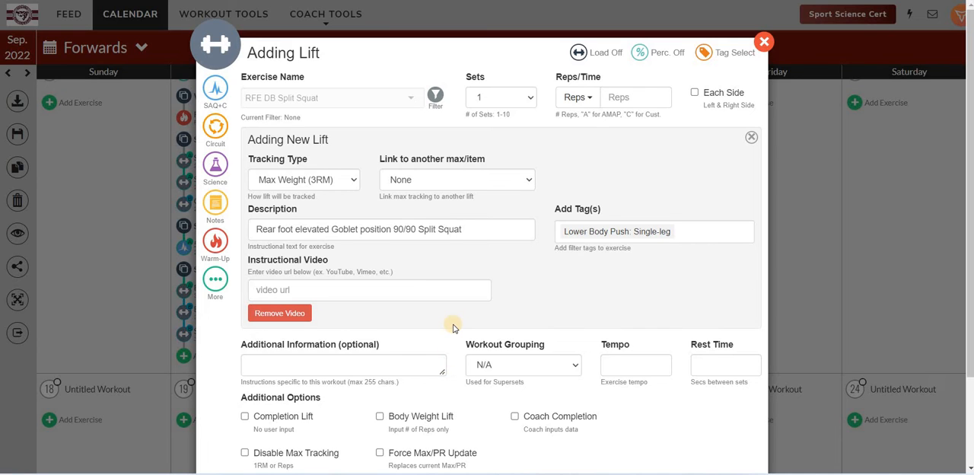
Step: Assign the split squat to workout grouping C
scroll(365, 296, down, 1)
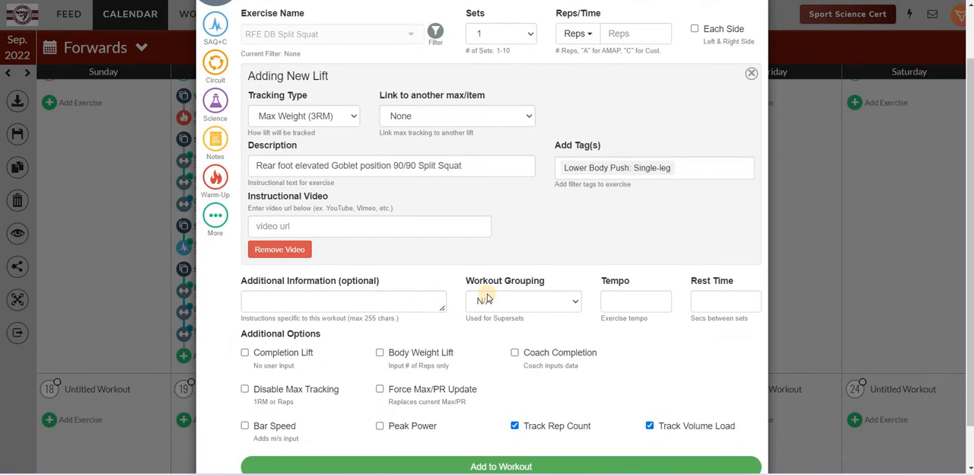
click(529, 305)
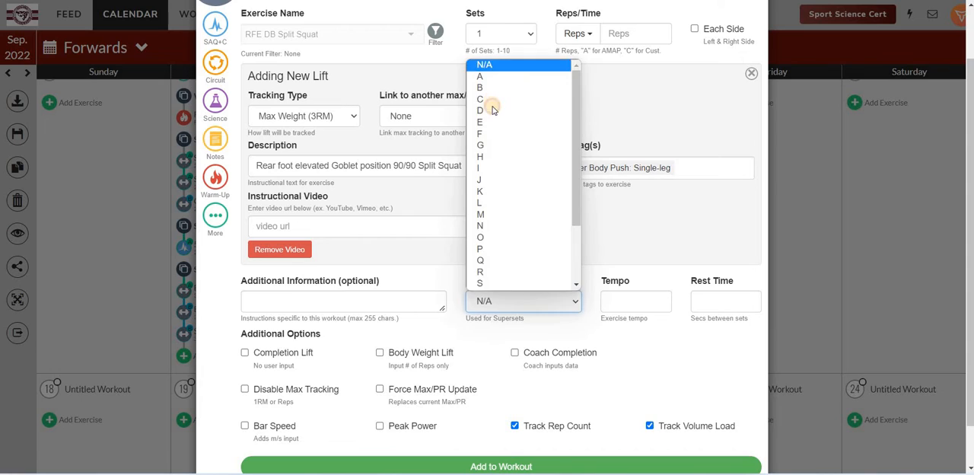
key(Return)
Step: Set the split squat's tempo to 3010 and its rest time to 30 seconds
click(633, 300)
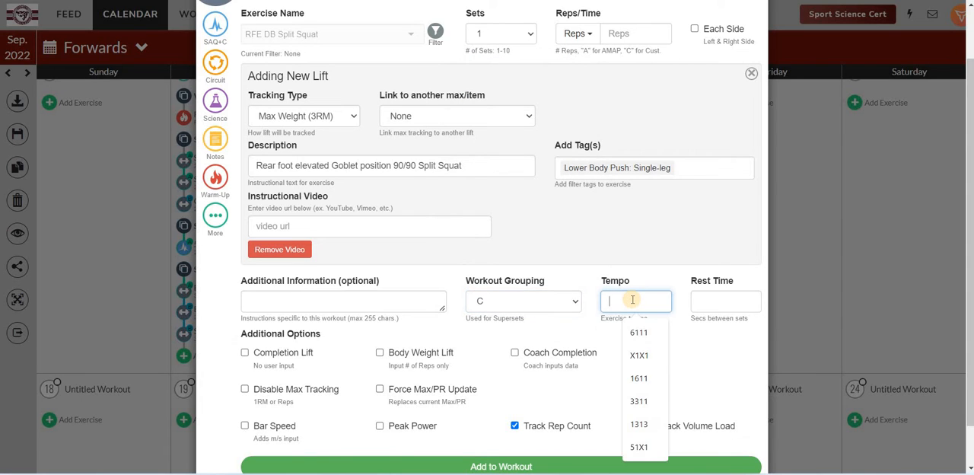
text(3010)
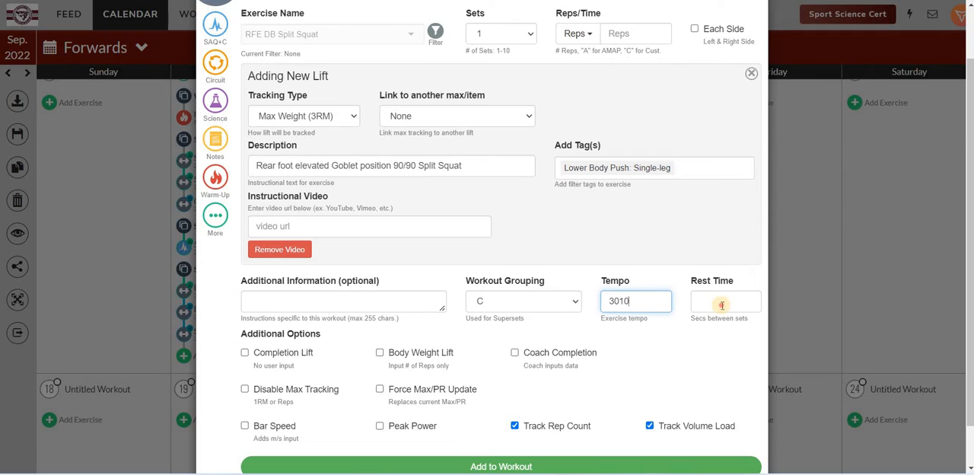
click(722, 304)
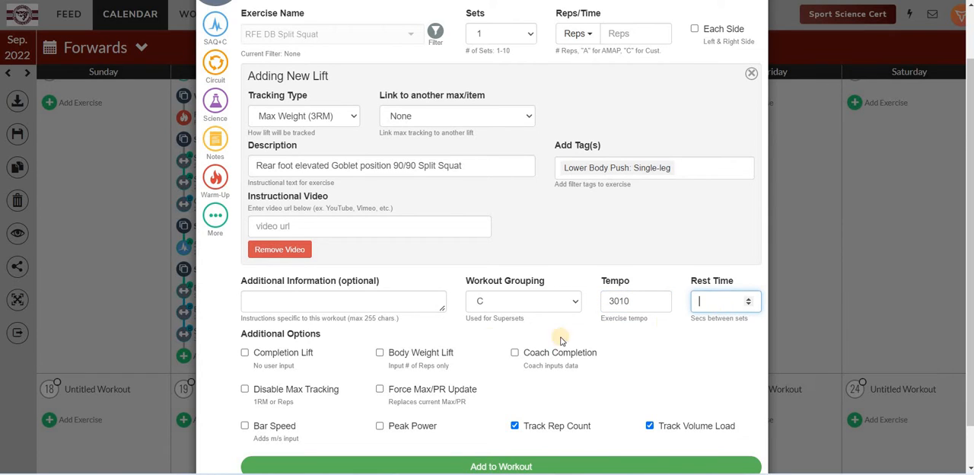
text(30)
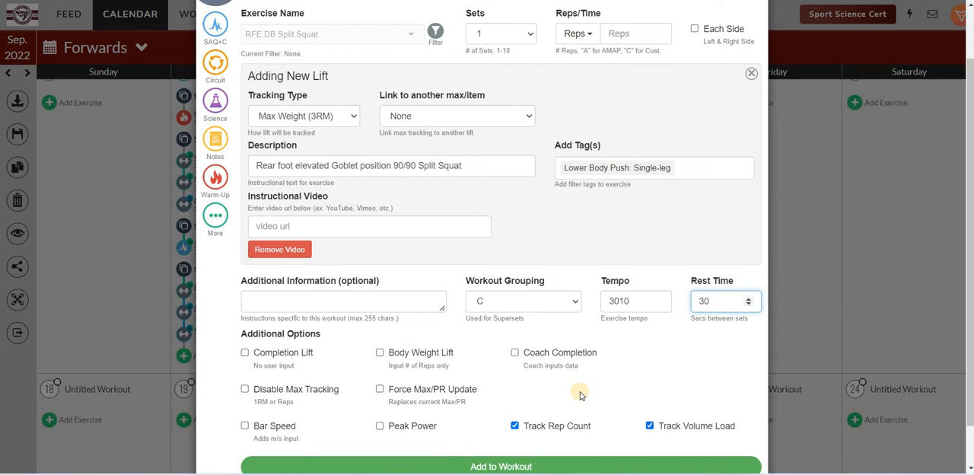
Step: Prescribe 3 sets of 5 reps for the split squat
scroll(621, 362, up, 2)
scroll(647, 168, down, 2)
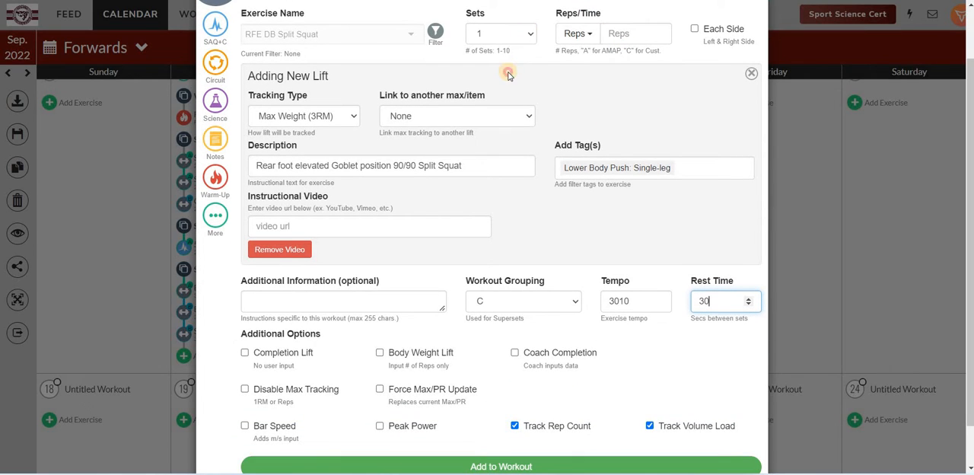
click(504, 34)
key(Down)
key(Return)
click(618, 33)
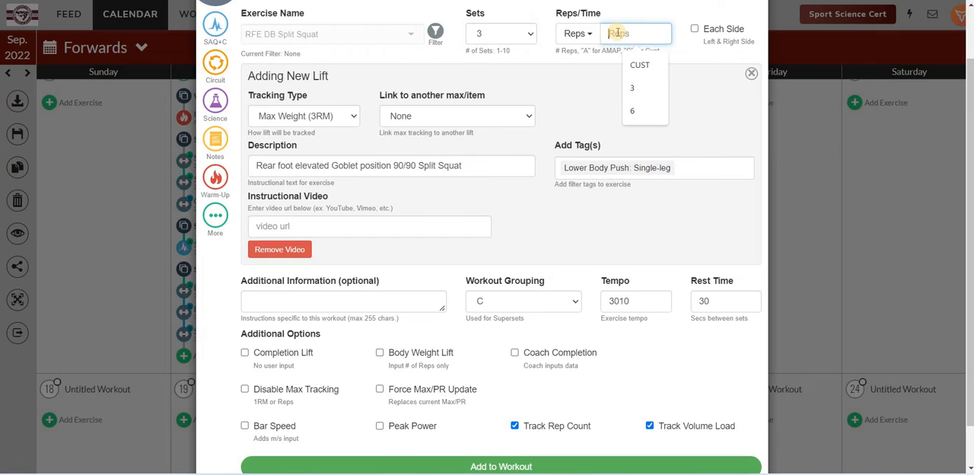
text(5)
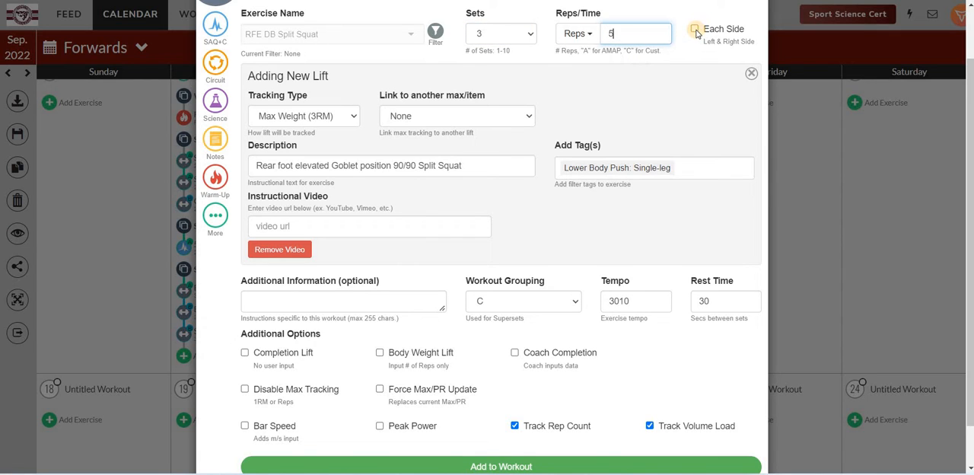
Step: Prescribe the split squat's reps for each side, add the lift to the workout and close the form
click(696, 31)
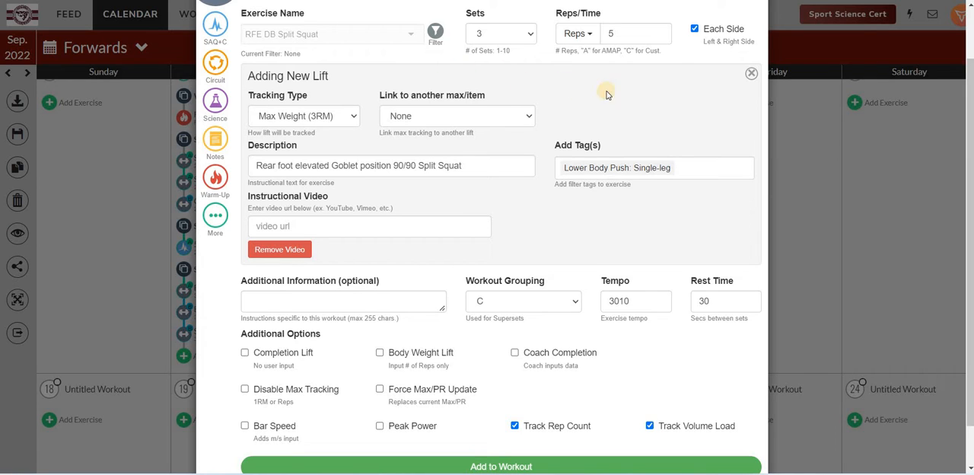
click(697, 30)
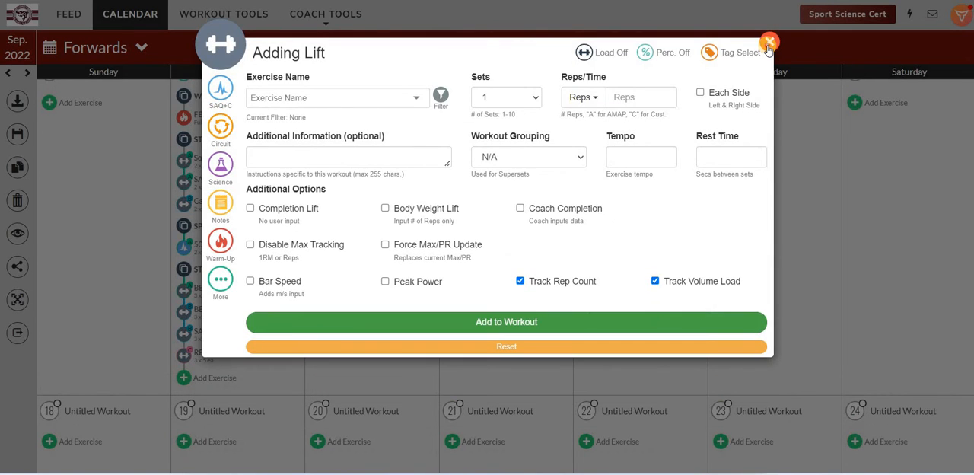
click(109, 337)
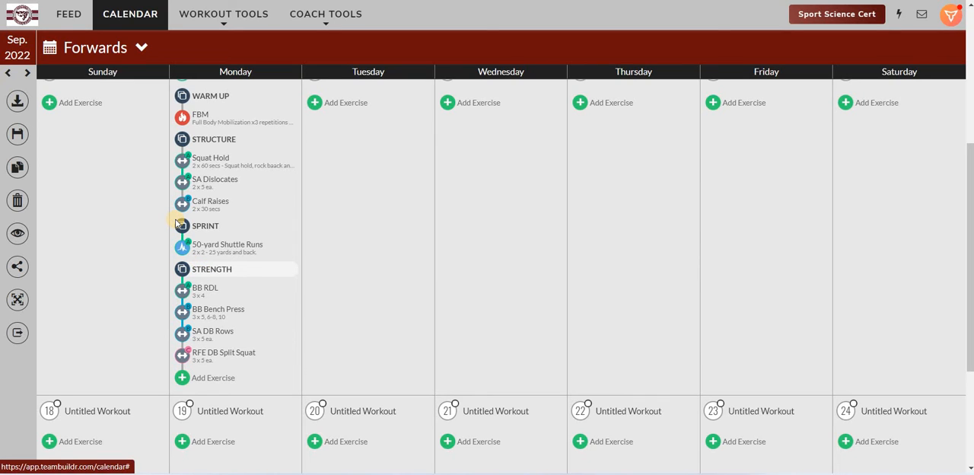
Step: Open the exercise database and view the list of exercise types, keeping lifts selected
click(324, 27)
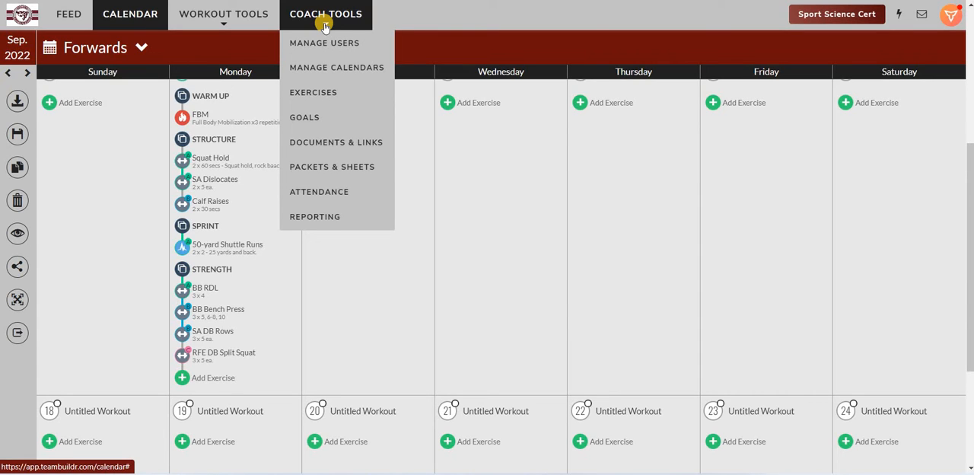
click(314, 93)
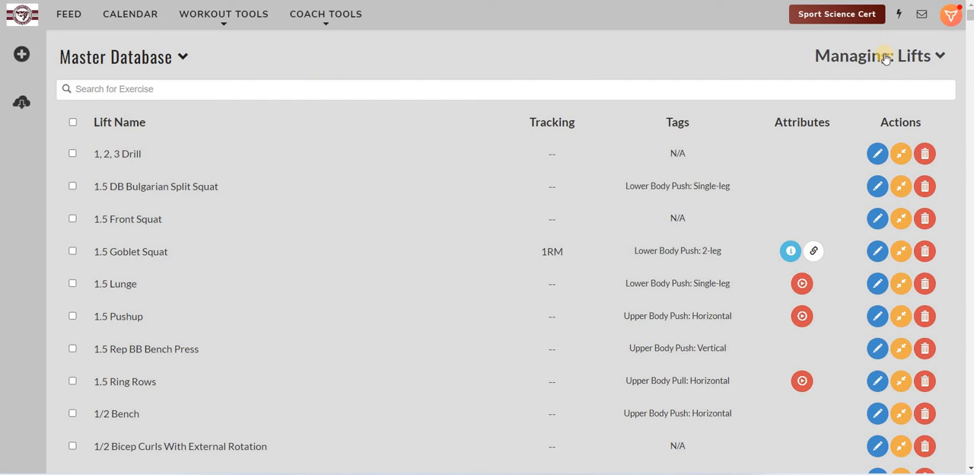
click(927, 56)
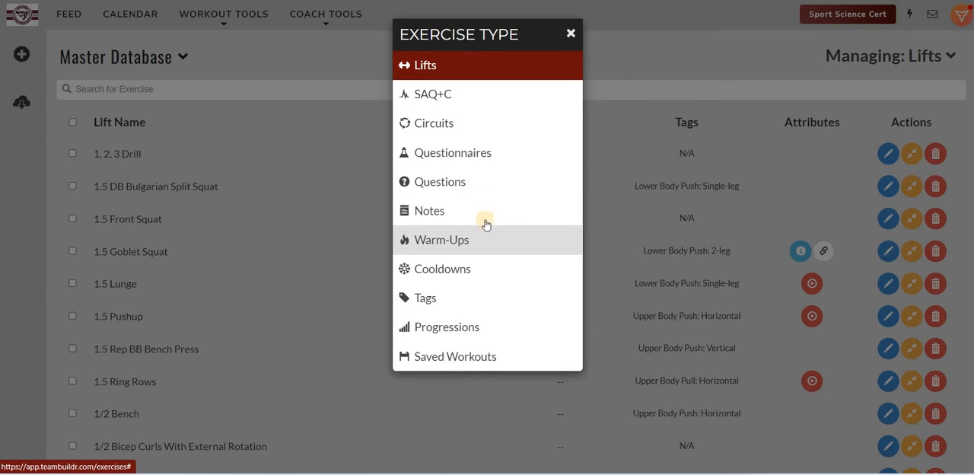
click(572, 37)
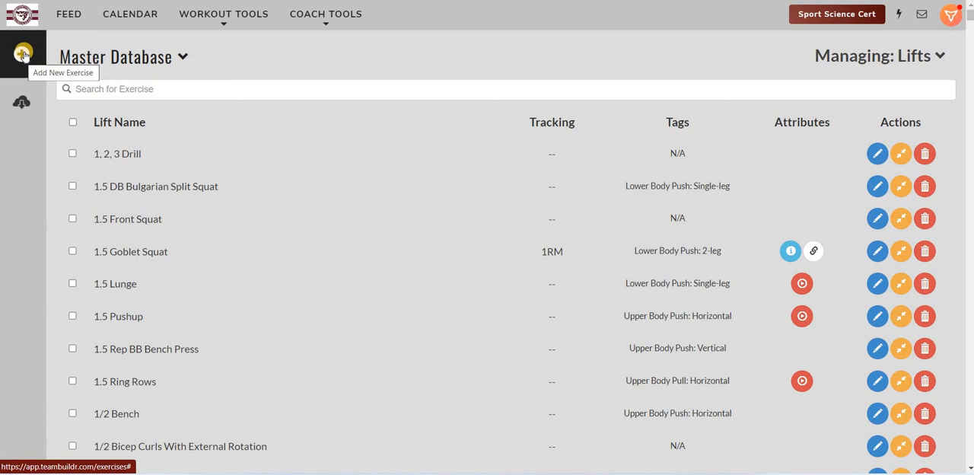
Step: Examine the form for a new lift and its default workout options, closing it without submitting
click(23, 54)
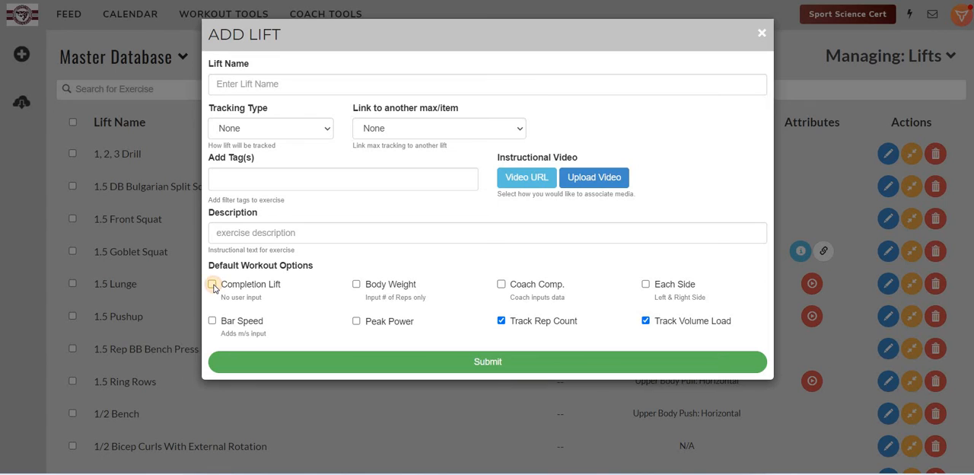
click(213, 286)
click(764, 39)
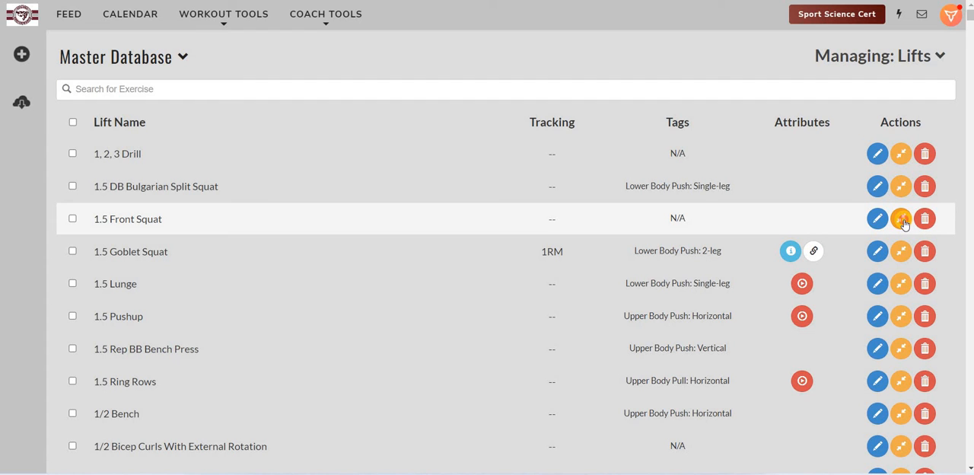
Step: Examine how to merge the 1.5 Front Squat into another exercise, leaving without choosing one
click(903, 221)
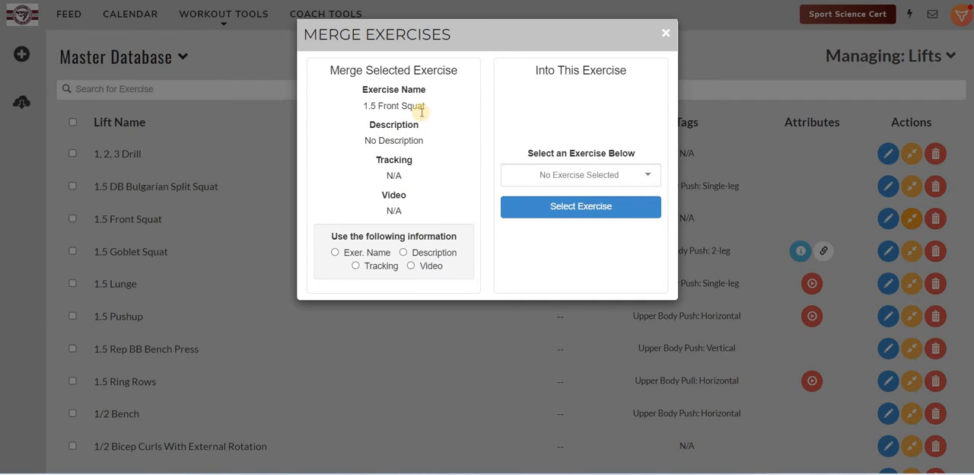
click(579, 212)
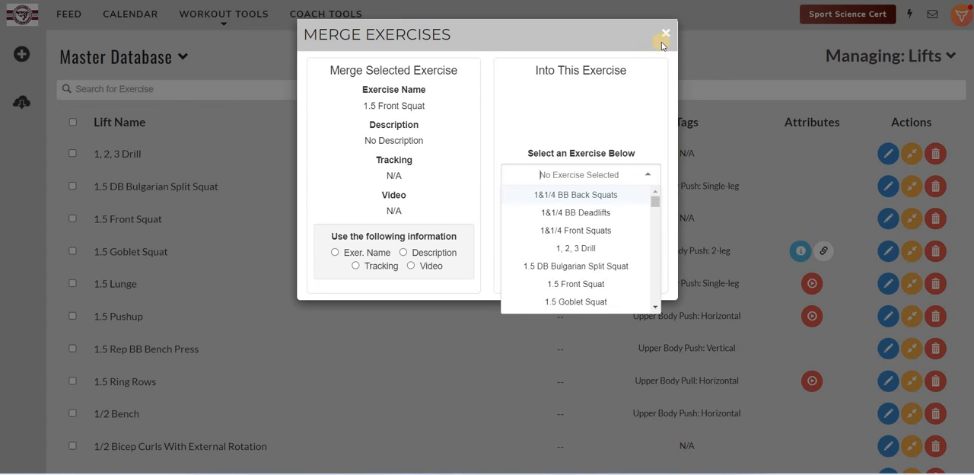
click(724, 232)
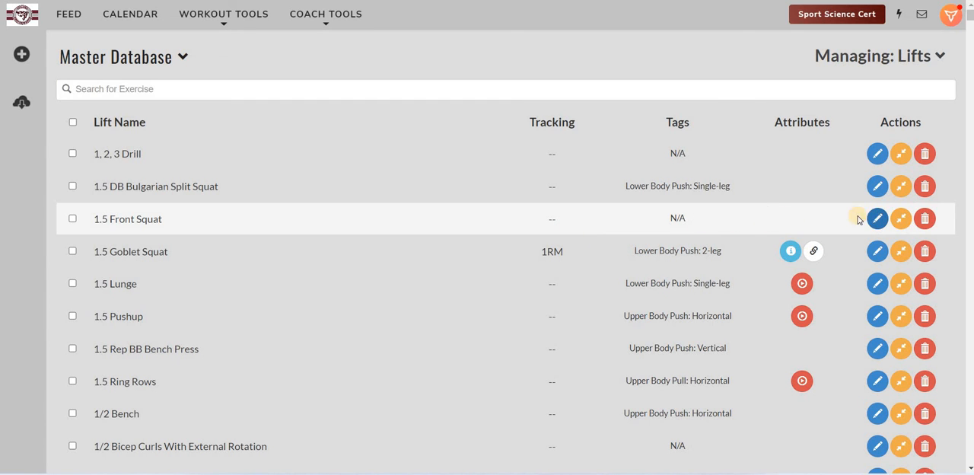
Step: Edit the 1.5 Front Squat lift and set its tracking type to Max Weight (3RM)
click(877, 219)
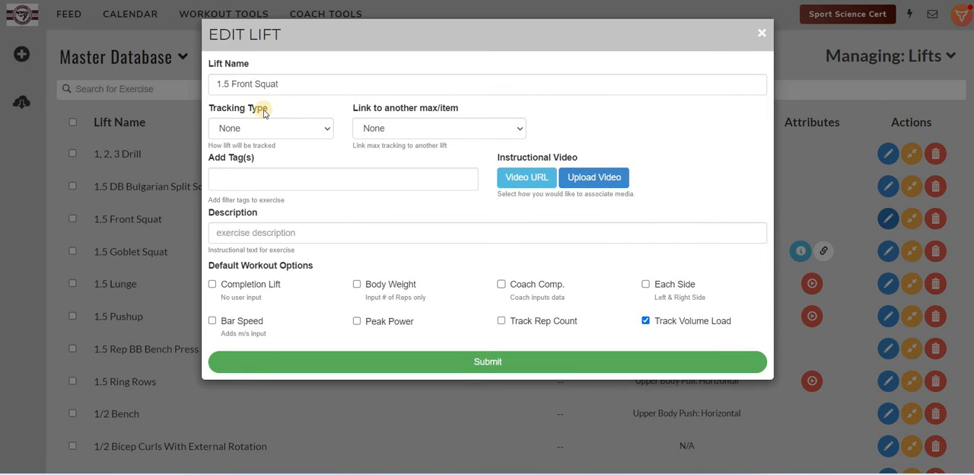
click(324, 127)
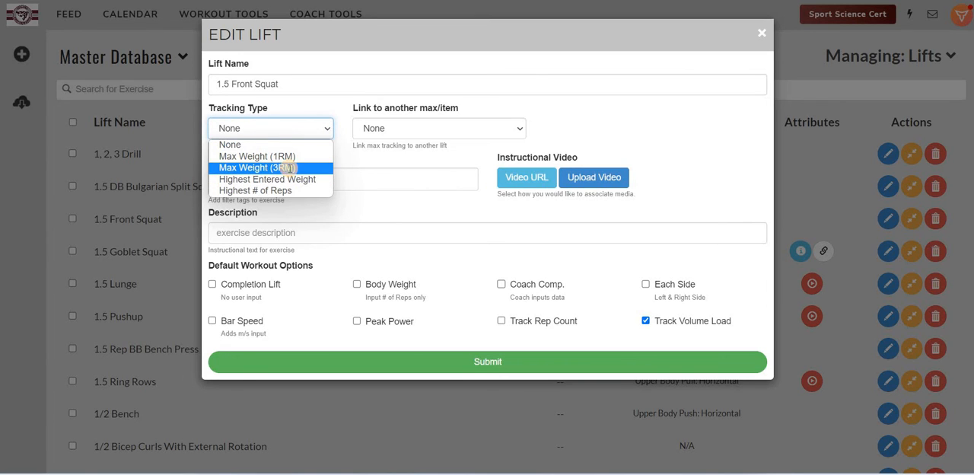
click(288, 167)
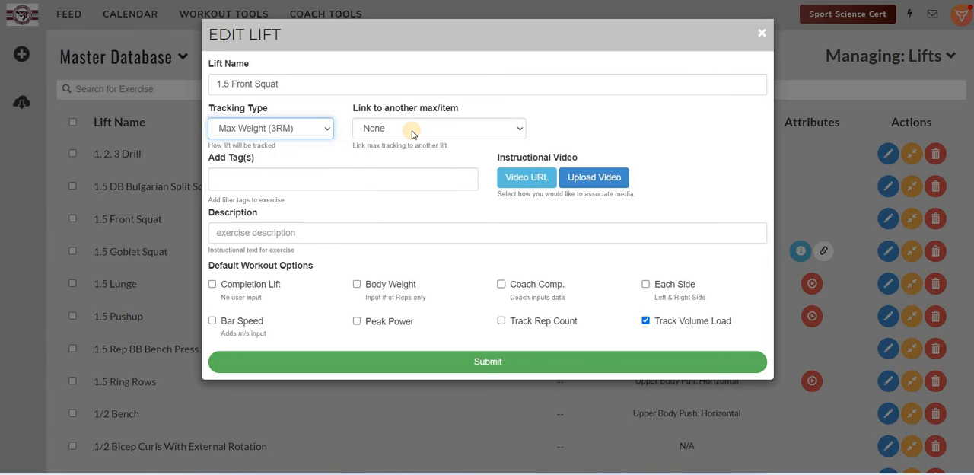
Step: Link the 1.5 Front Squat to the BB Front Squat max at 75 percent, without letting it update the linked max
click(411, 130)
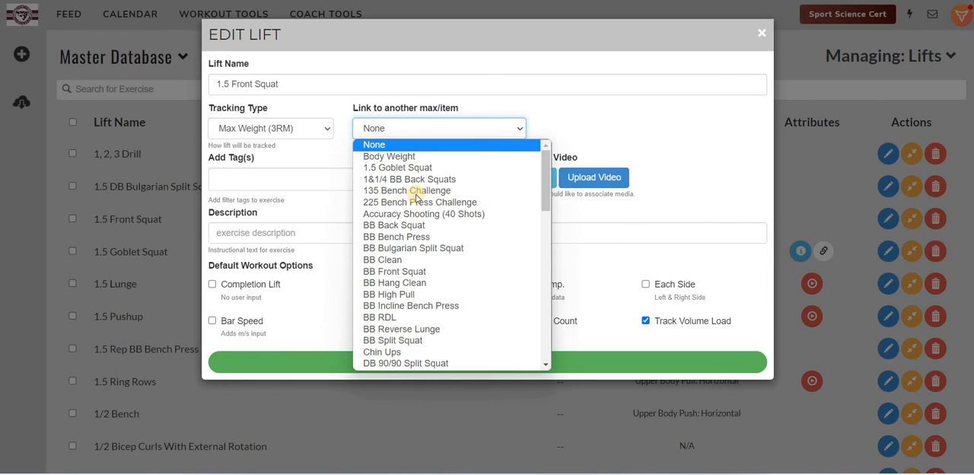
click(424, 272)
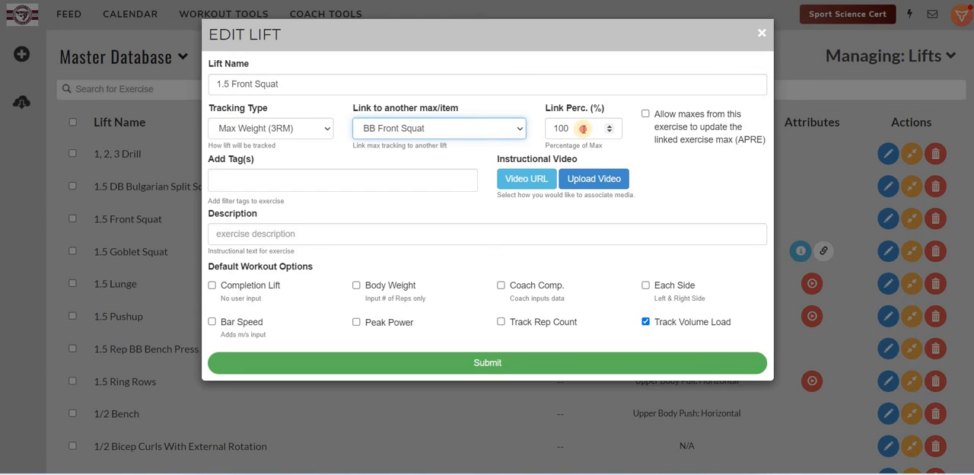
click(582, 129)
key(ctrl+a)
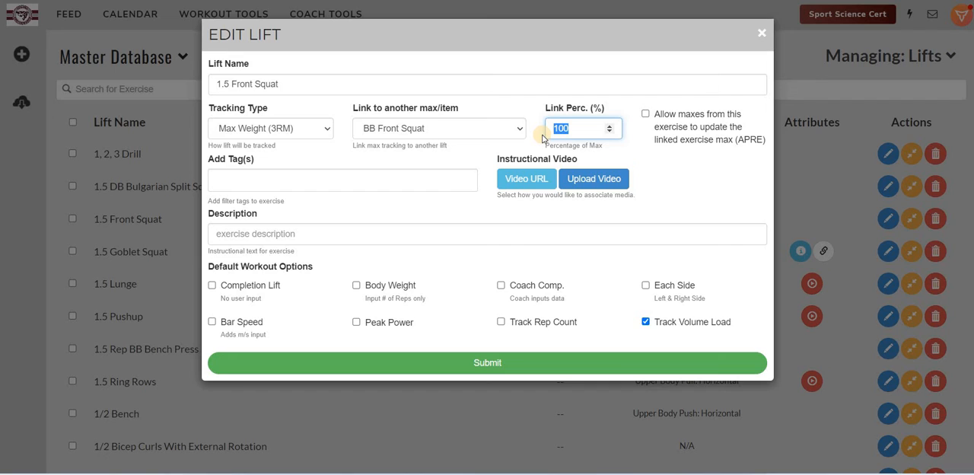
text(75)
click(649, 112)
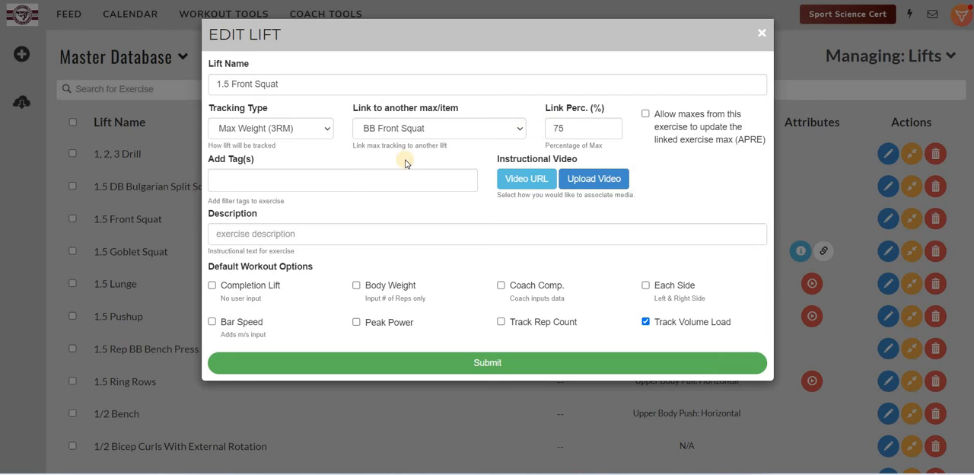
Step: Tag the 1.5 Front Squat as Lower Body Push: 2-leg
click(304, 178)
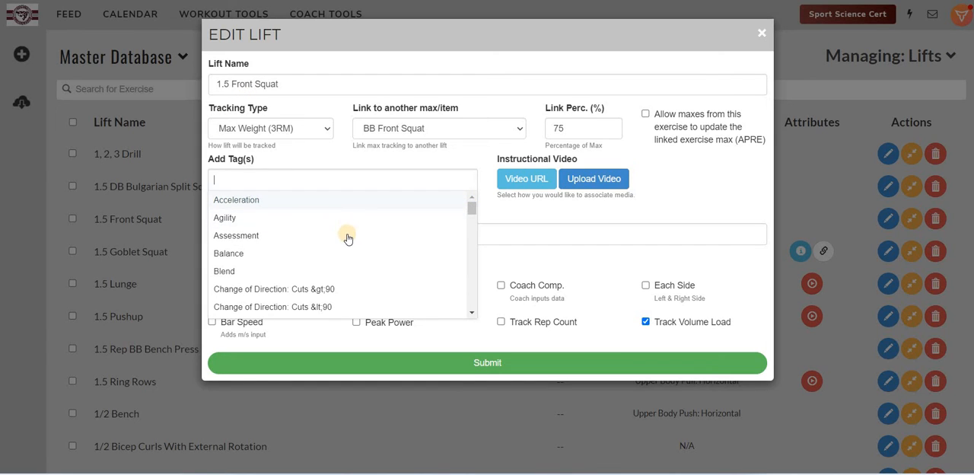
scroll(347, 237, down, 10)
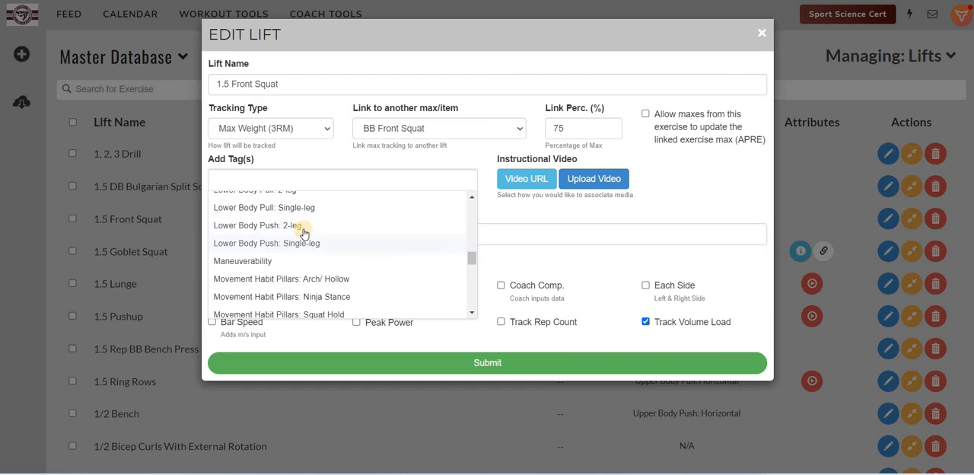
click(301, 226)
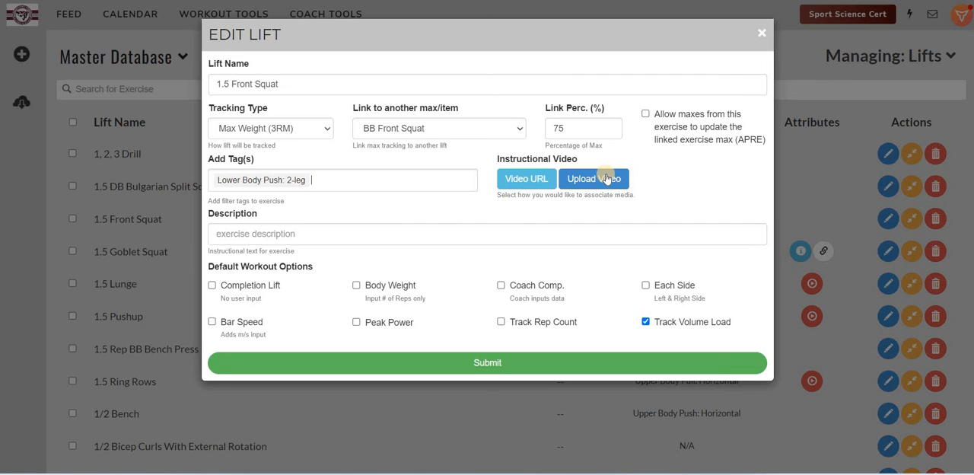
Step: Describe the lift as "Front squat to full depth up to half depth returning to full depth before returning to the upright position."
click(303, 233)
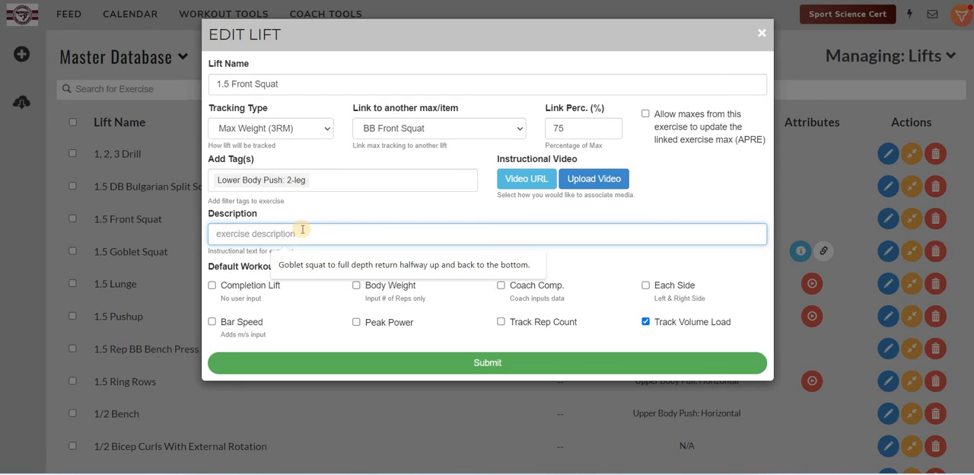
text(Fr)
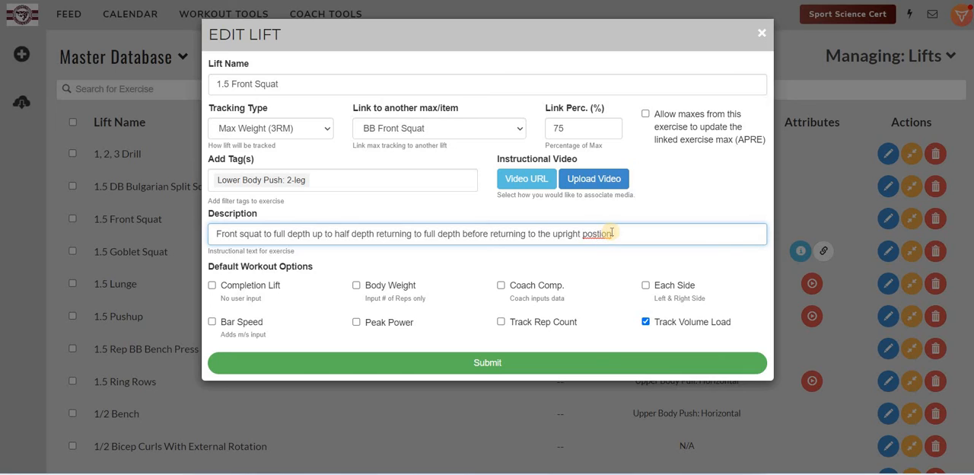
text(i)
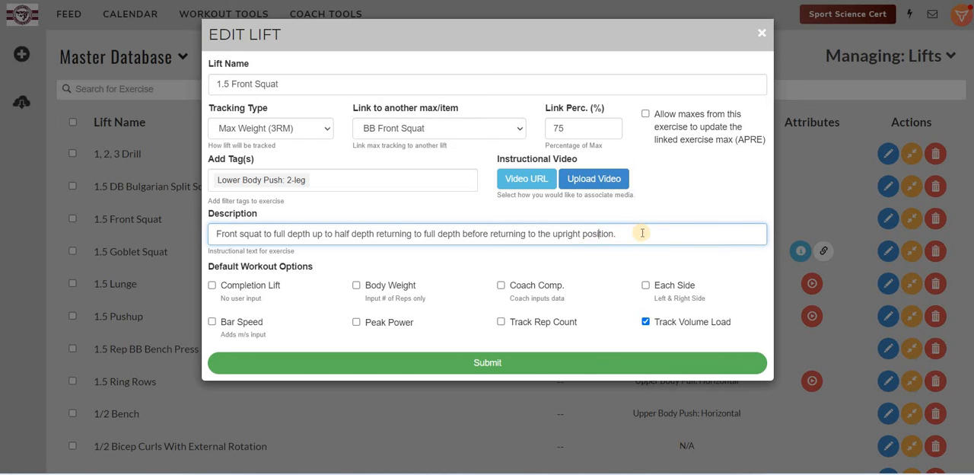
click(646, 233)
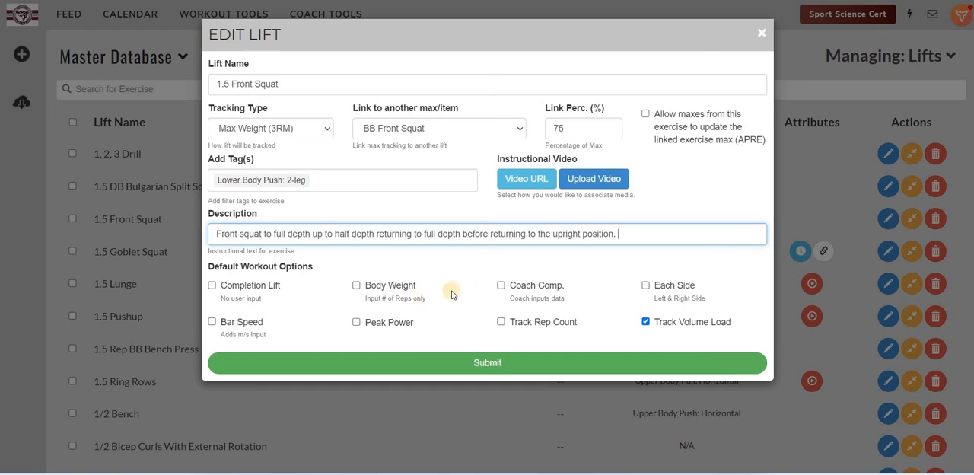
Step: Enable rep count tracking for the 1.5 Front Squat and submit the edited lift
click(501, 322)
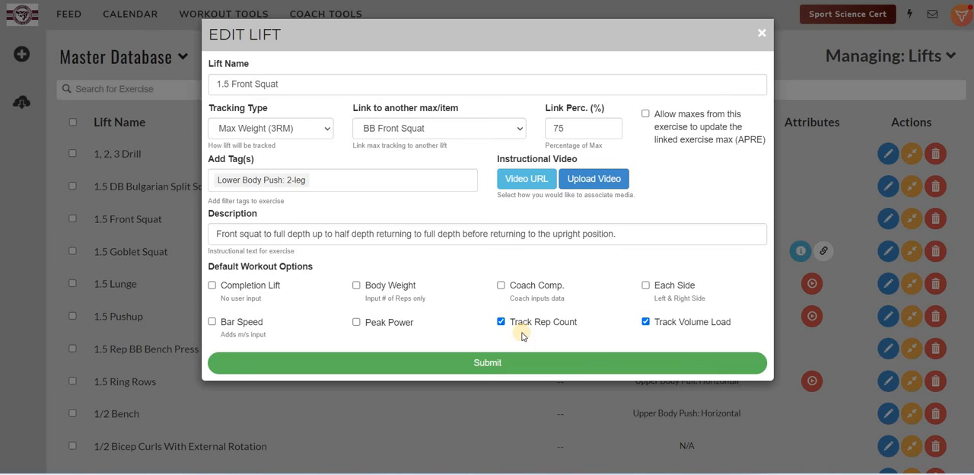
click(481, 366)
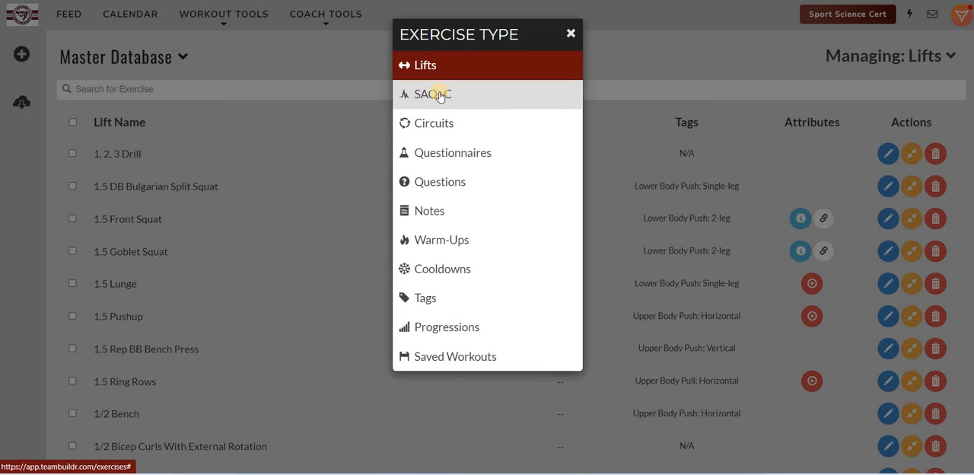
Step: Switch the exercise database from lifts to SAQ+C exercises and browse the list
click(439, 96)
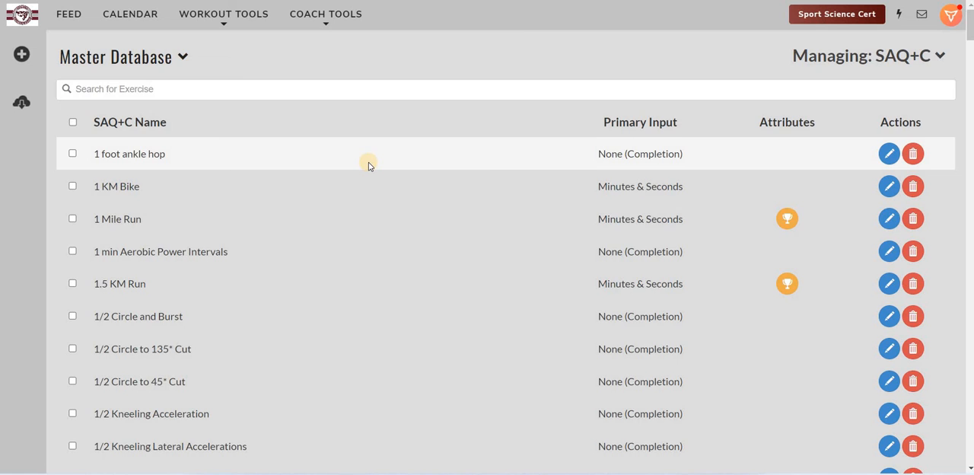
scroll(357, 160, down, 1)
scroll(251, 137, up, 1)
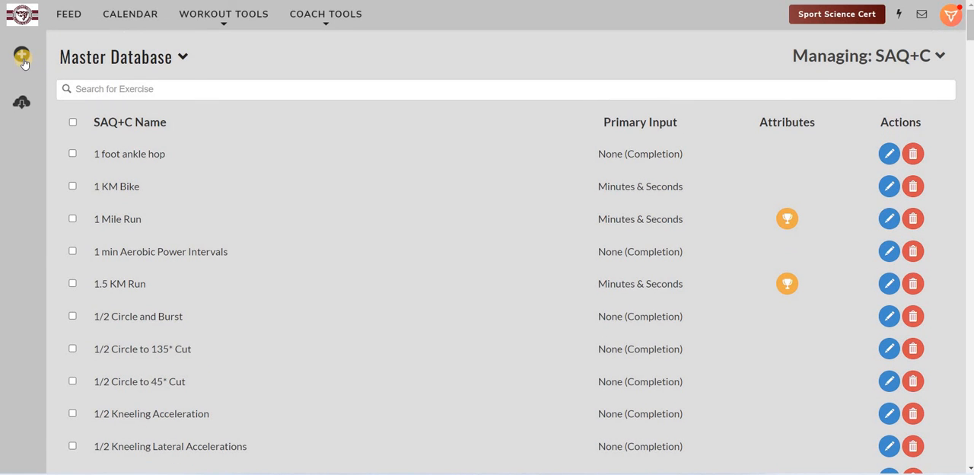
Step: Start a new SAQ+C exercise named 250 Yard Shuttle with Minutes & Seconds as its primary user input
click(22, 58)
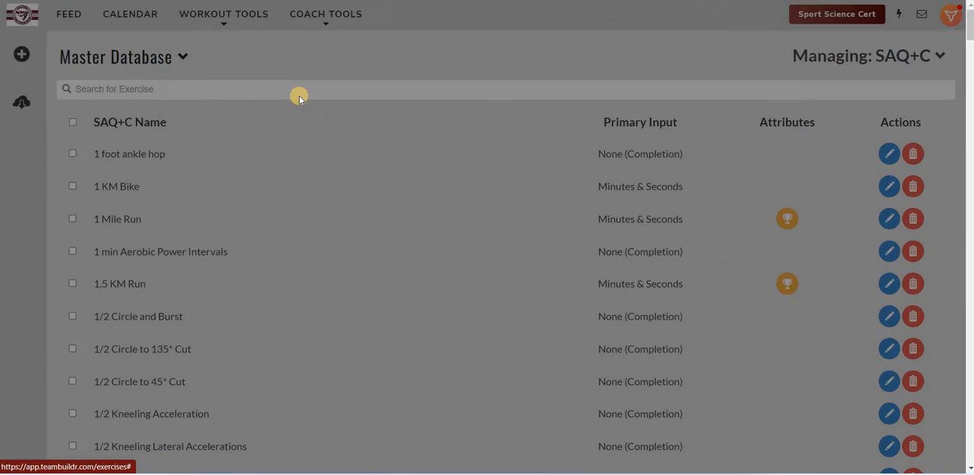
click(295, 86)
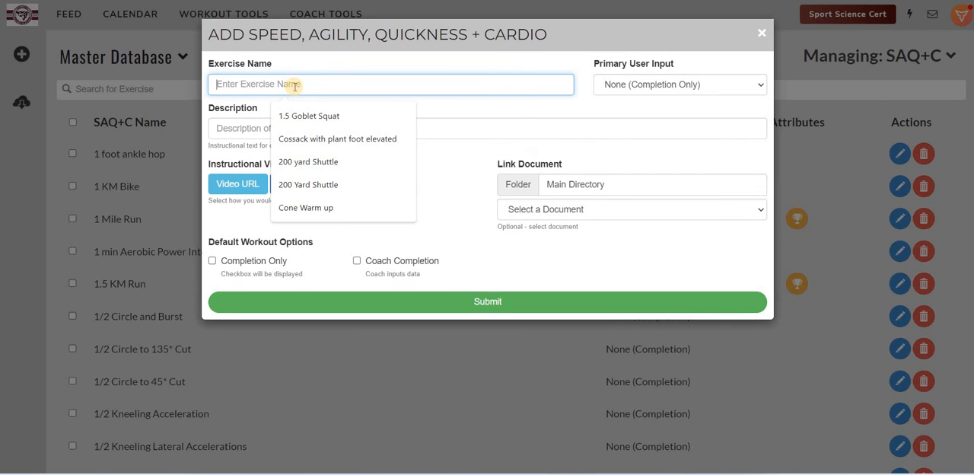
text(250 Yard)
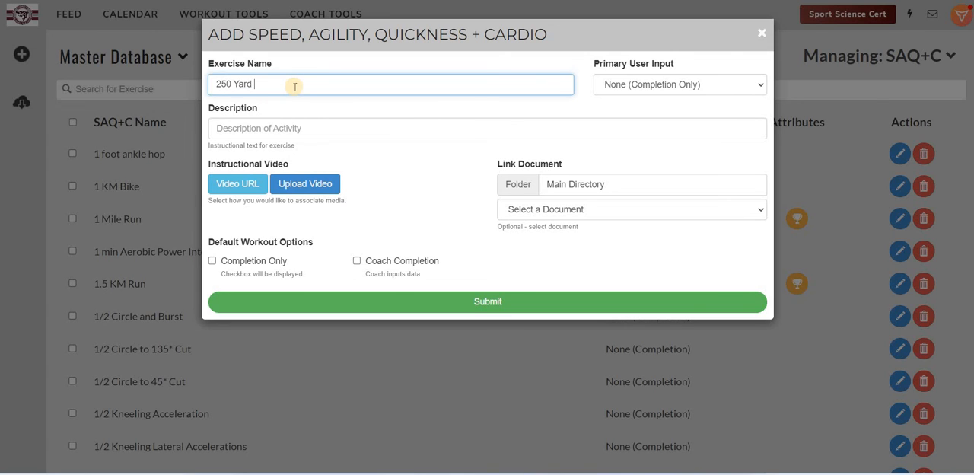
text( Shuttle)
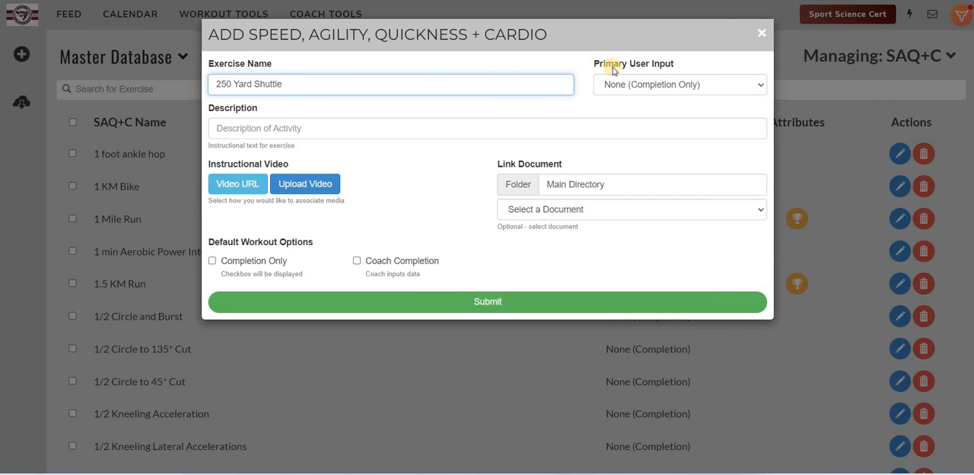
click(652, 85)
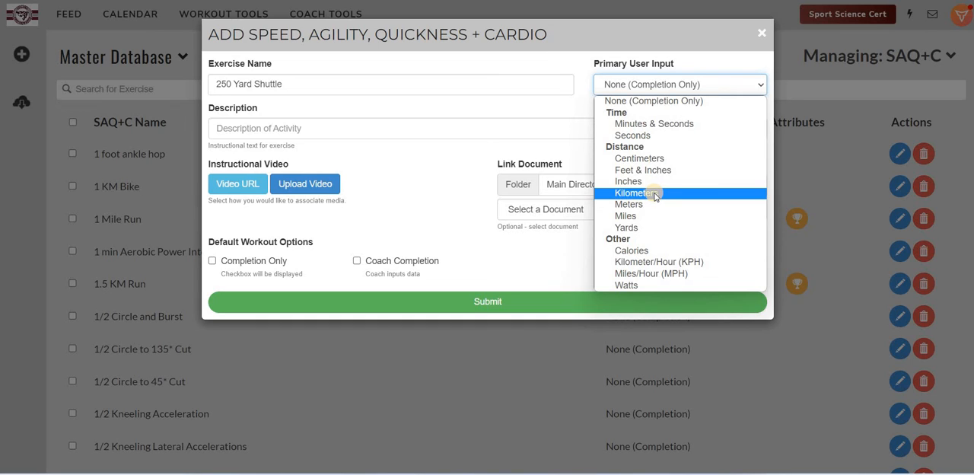
click(645, 126)
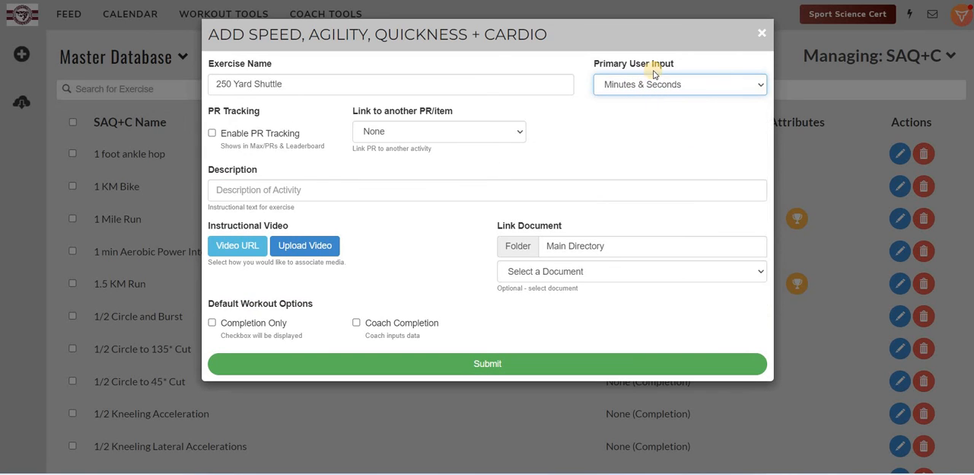
Step: Enable PR tracking for the shuttle and keep the new PR preference at Default (Lower is better)
click(212, 134)
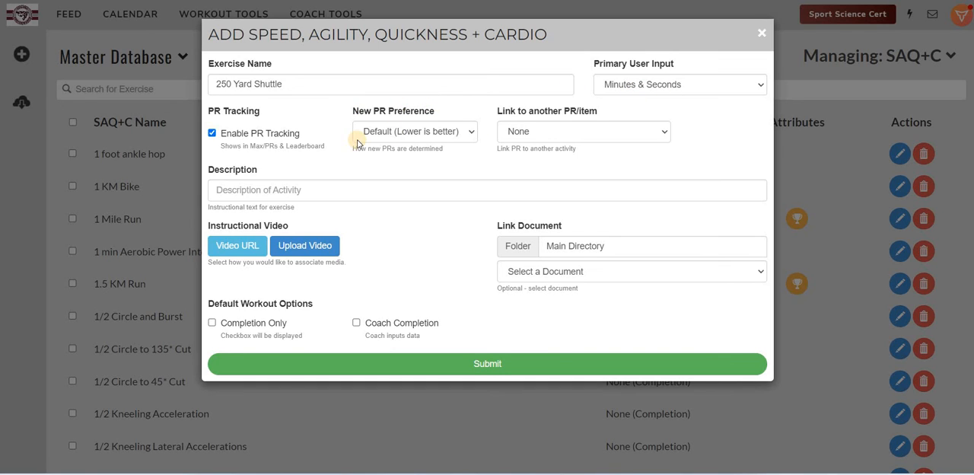
click(467, 135)
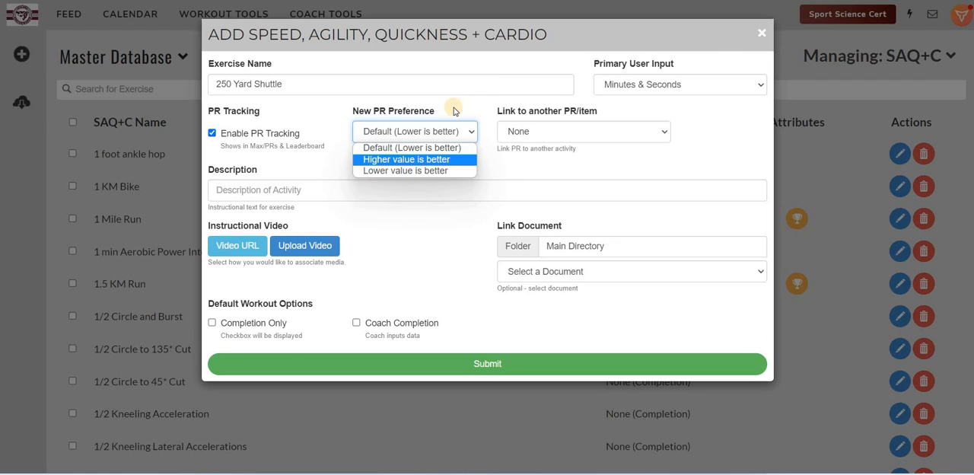
click(472, 125)
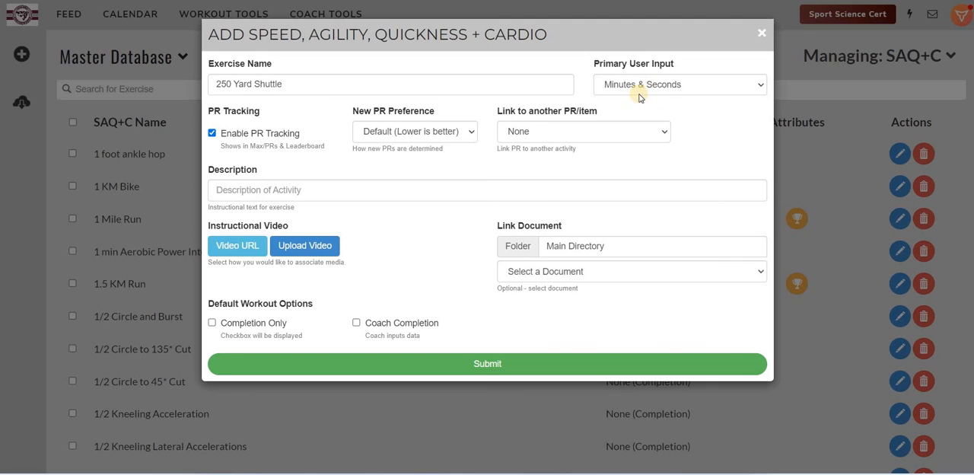
click(439, 134)
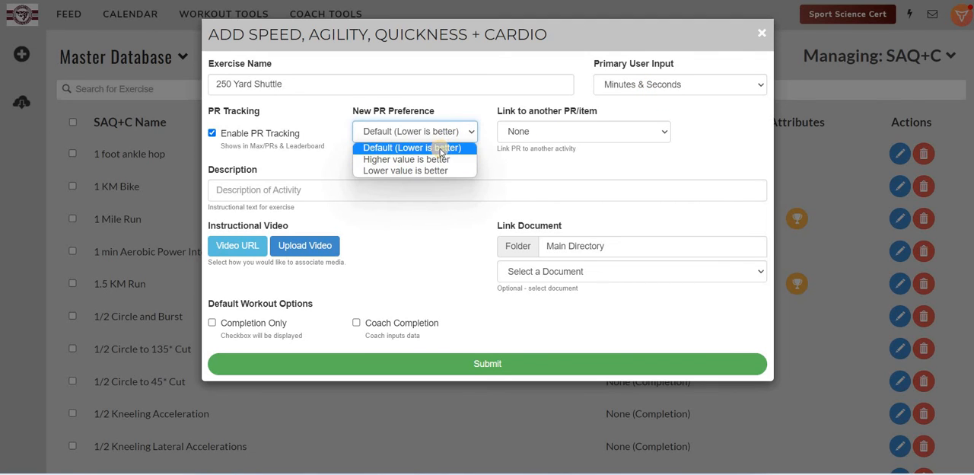
click(430, 132)
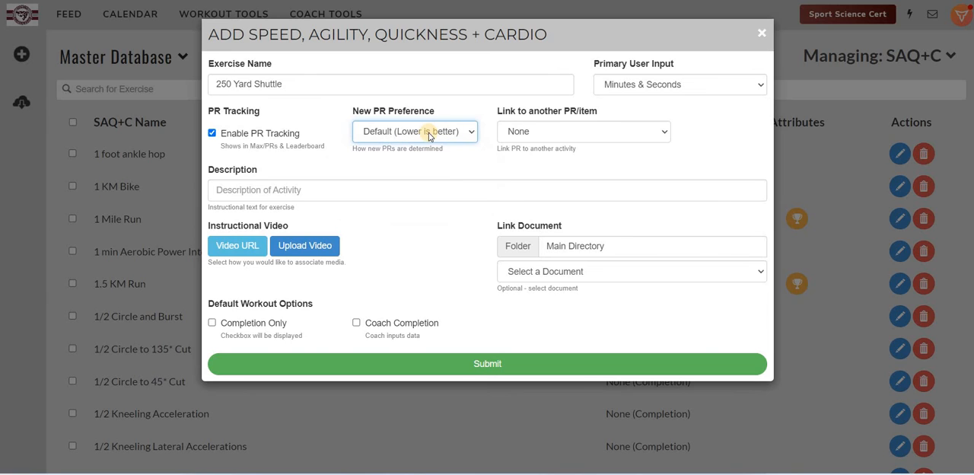
Step: Link the shuttle's PR to the 1 Mile Run at 30 percent of max
click(553, 134)
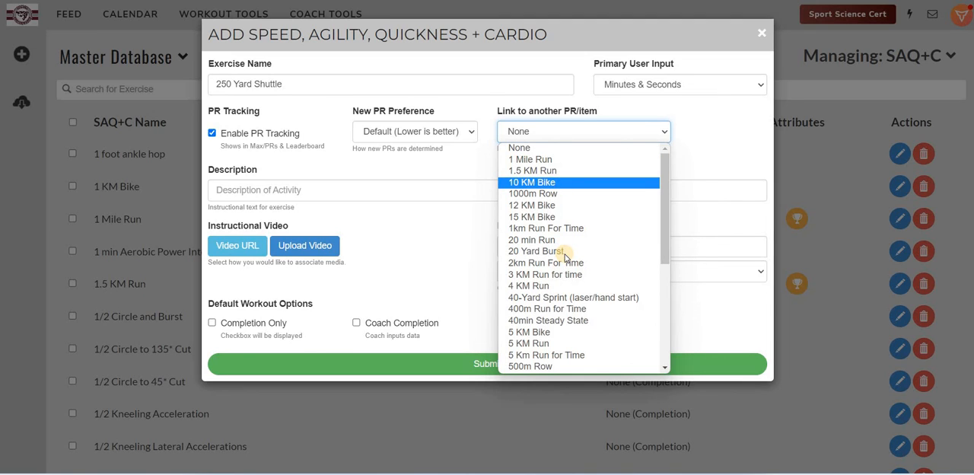
scroll(566, 259, down, 5)
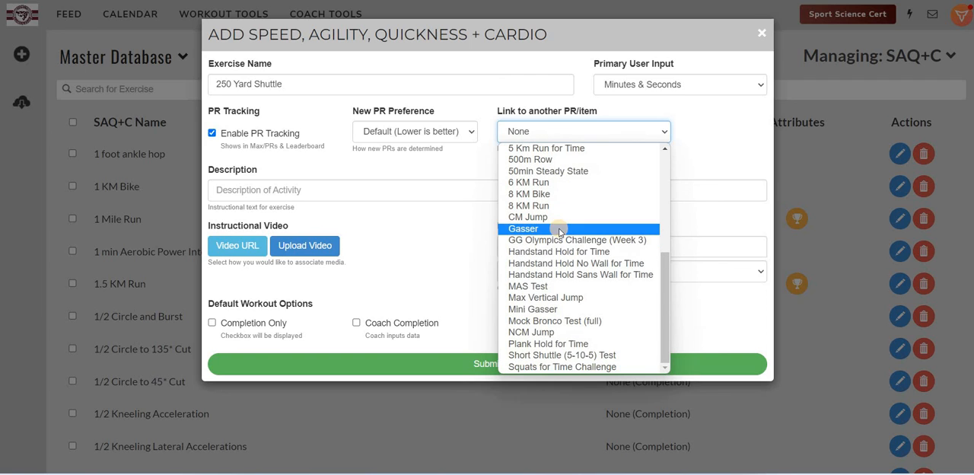
scroll(554, 187, up, 5)
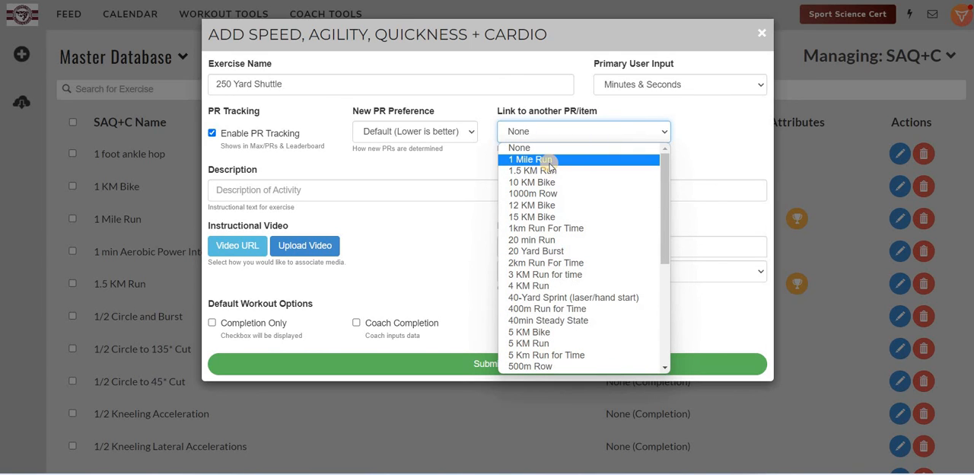
click(572, 158)
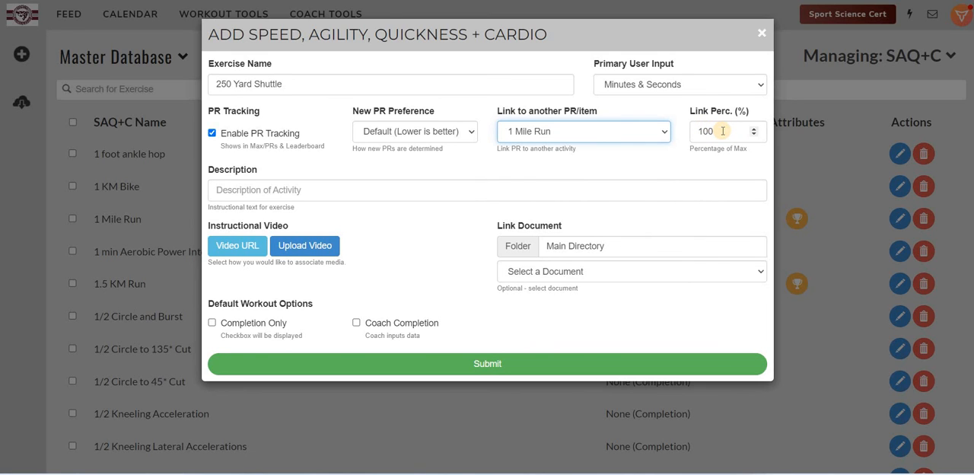
click(724, 131)
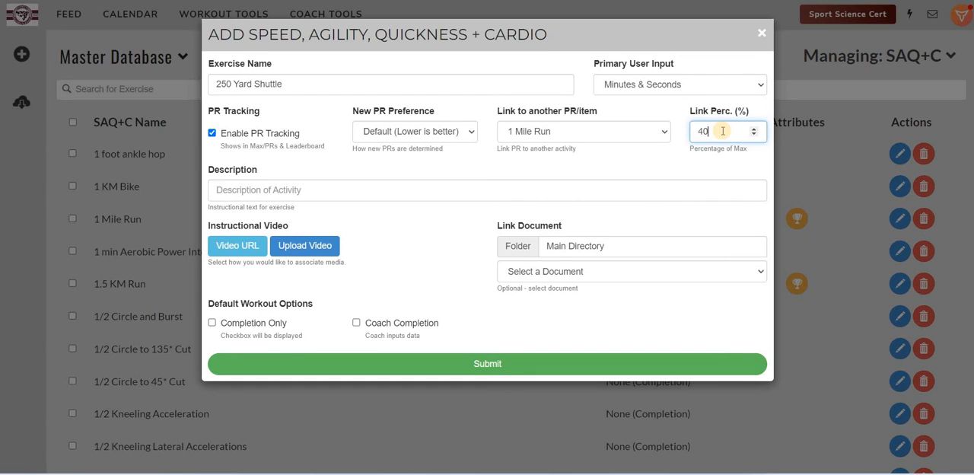
key(BackSpace)
key(BackSpace)
text(30)
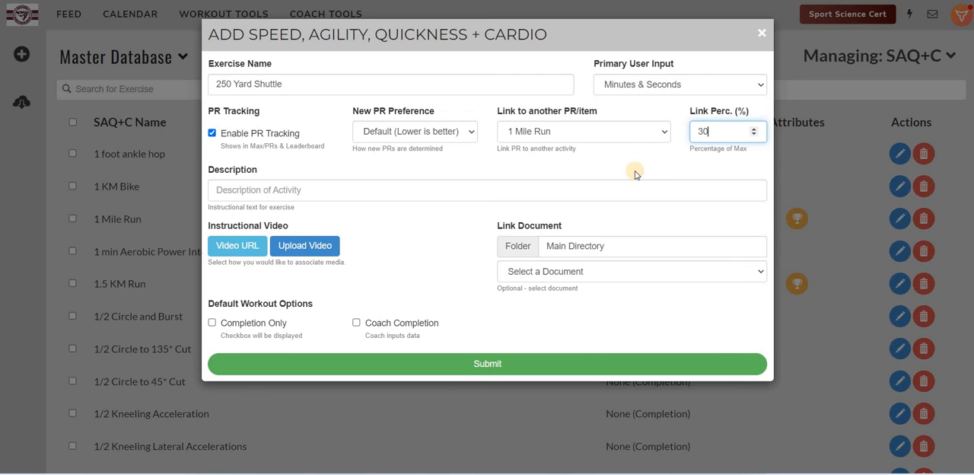
click(652, 150)
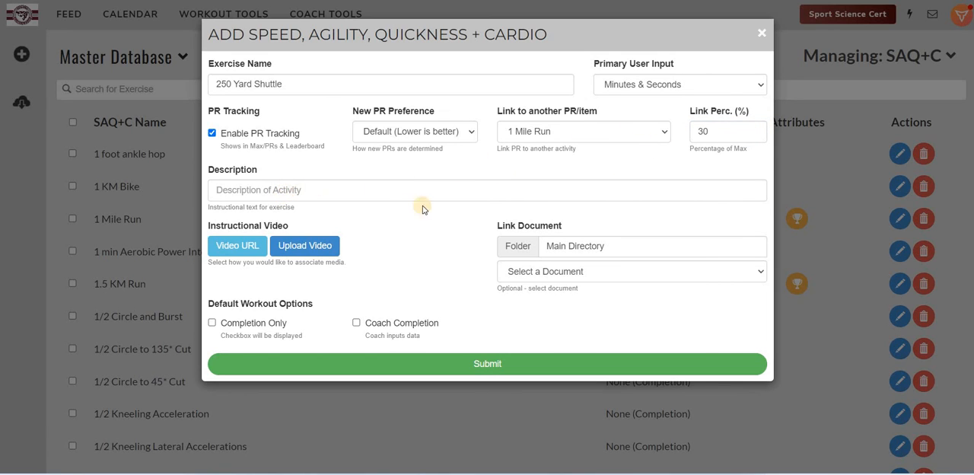
Step: Describe the shuttle as "50 Yards and back 4 times with an additional 50 yard sprint to finish." and submit the exercise
click(393, 191)
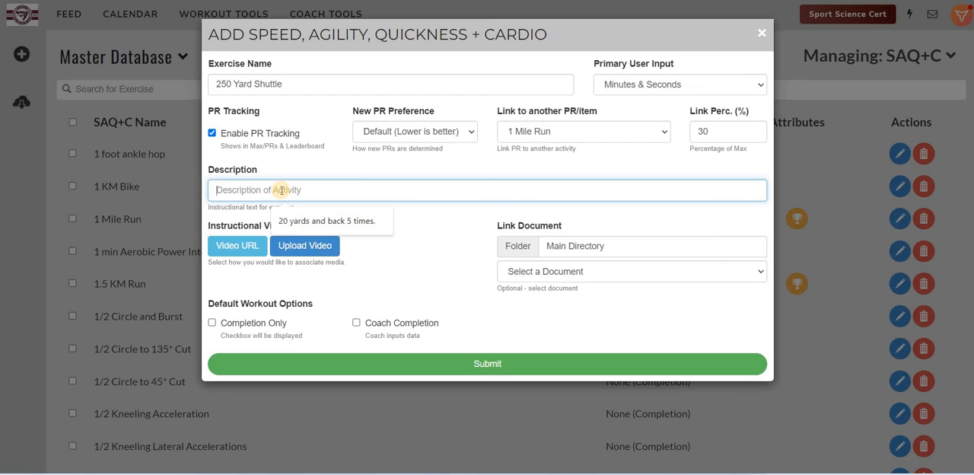
text(50)
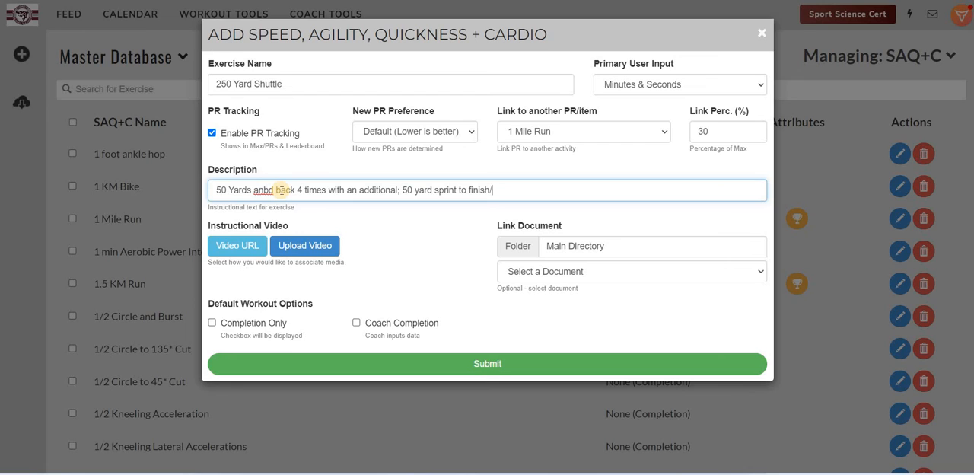
text(.)
click(268, 190)
key(BackSpace)
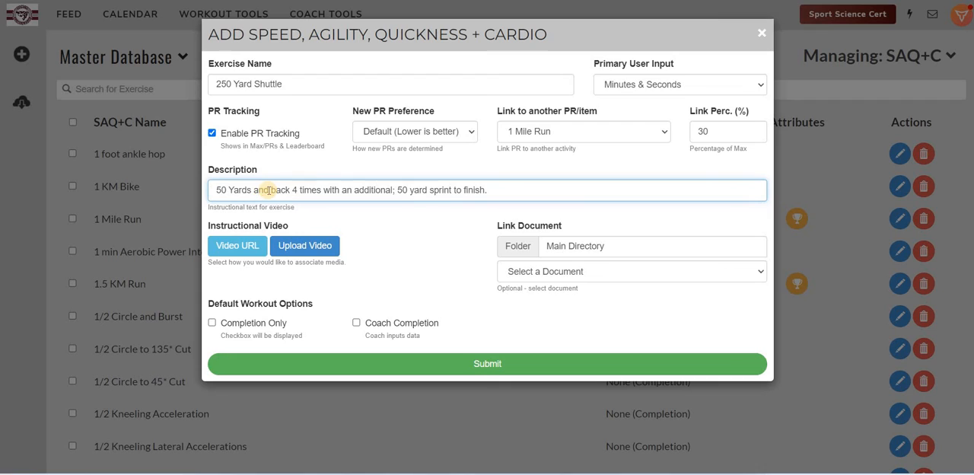
click(395, 190)
key(BackSpace)
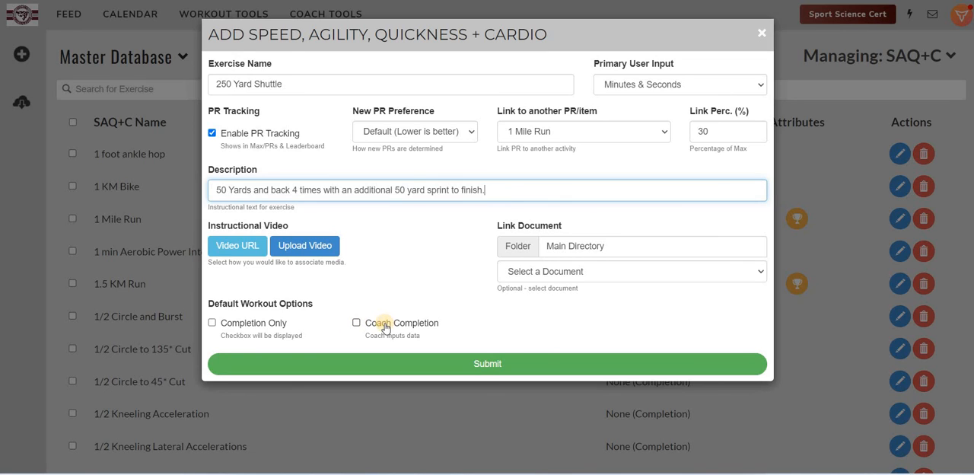
click(495, 363)
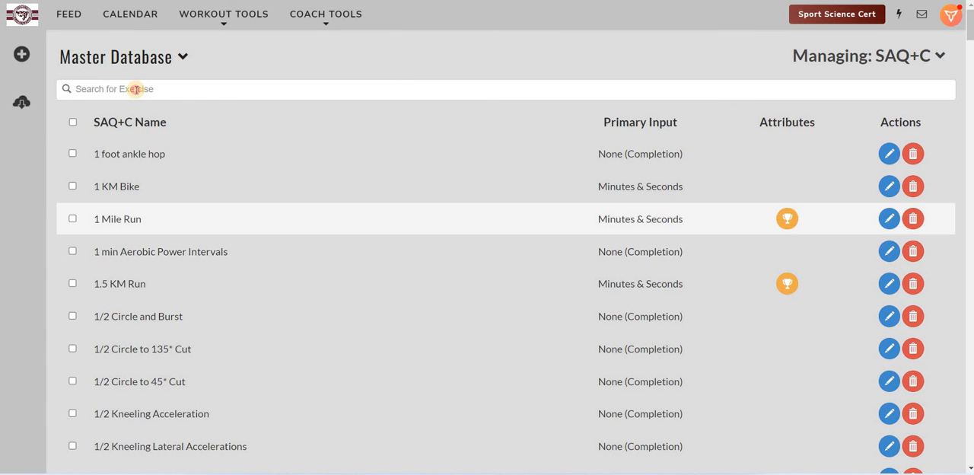
Step: Search the SAQ+C database for 250, then clear the search
click(136, 89)
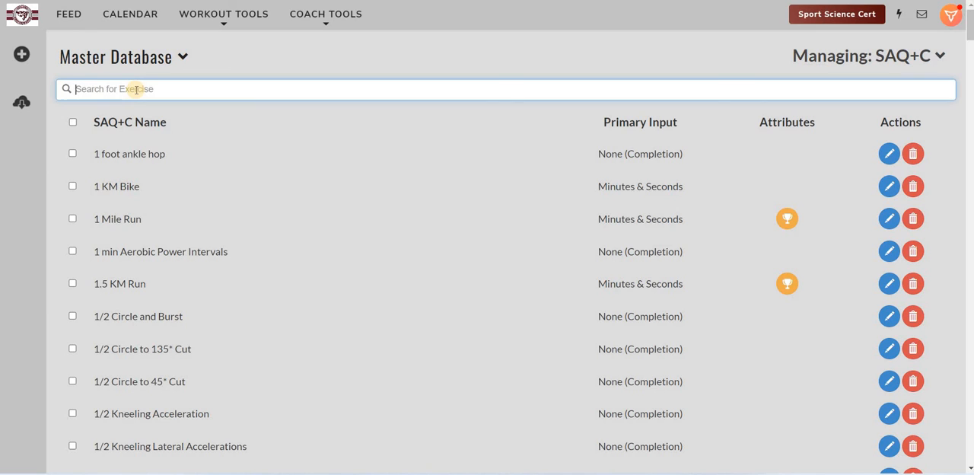
text(250)
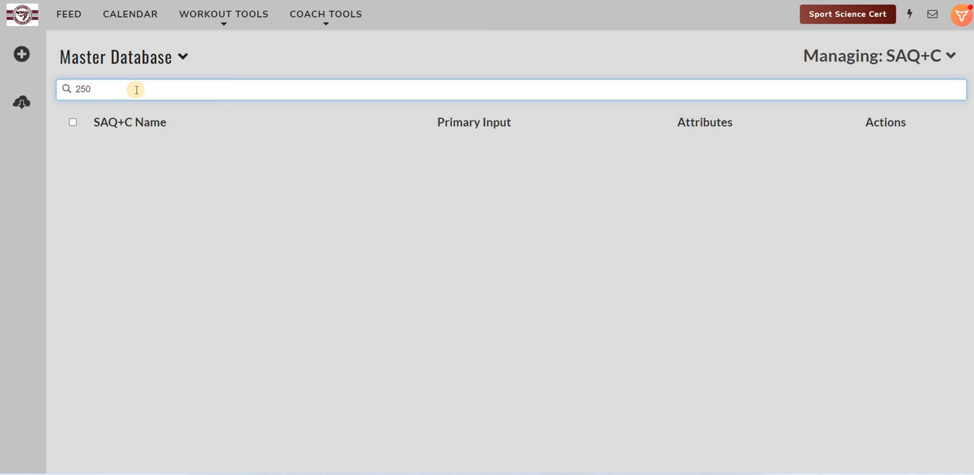
key(BackSpace)
key(BackSpace)
key(BackSpace)
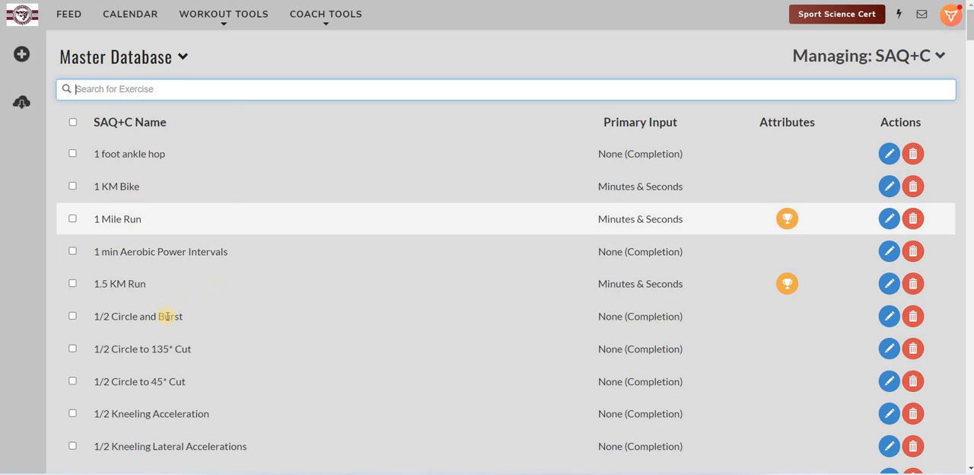
scroll(202, 276, down, 1)
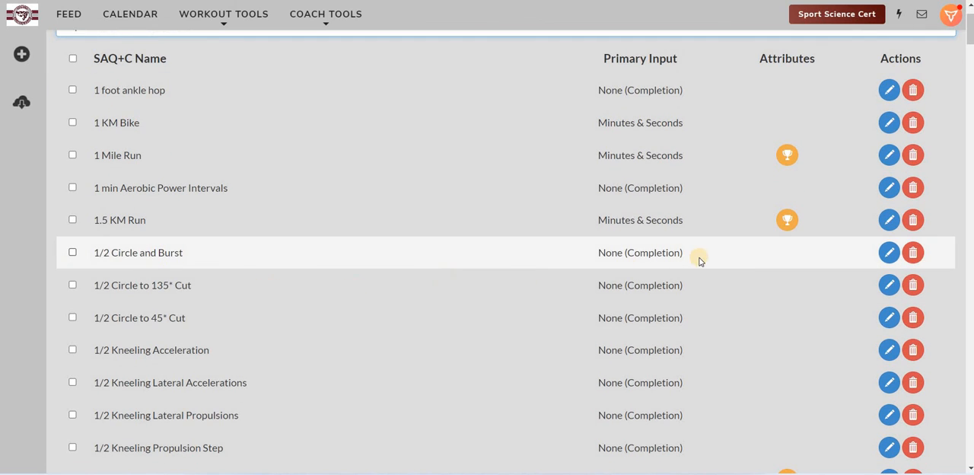
click(888, 254)
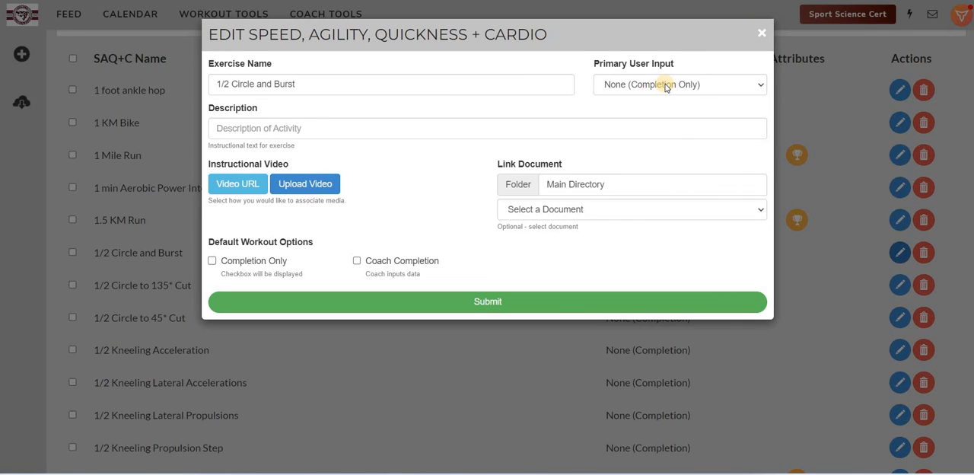
click(664, 86)
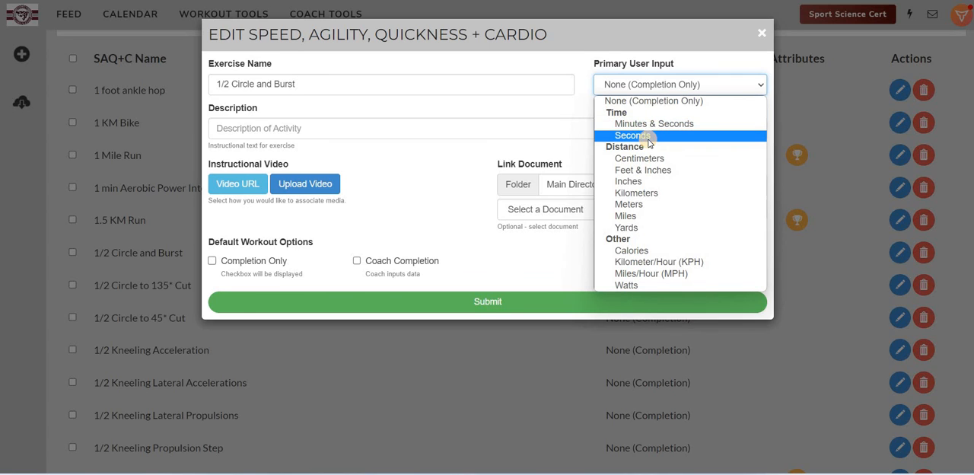
click(647, 137)
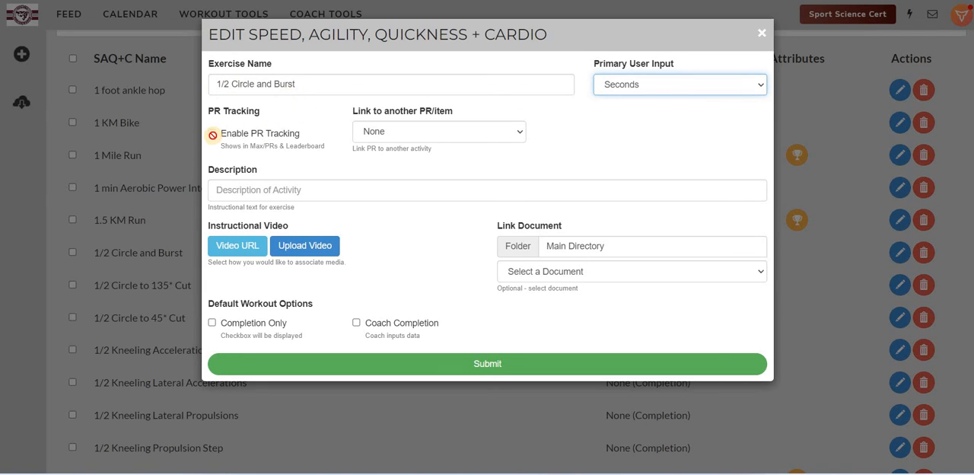
click(404, 134)
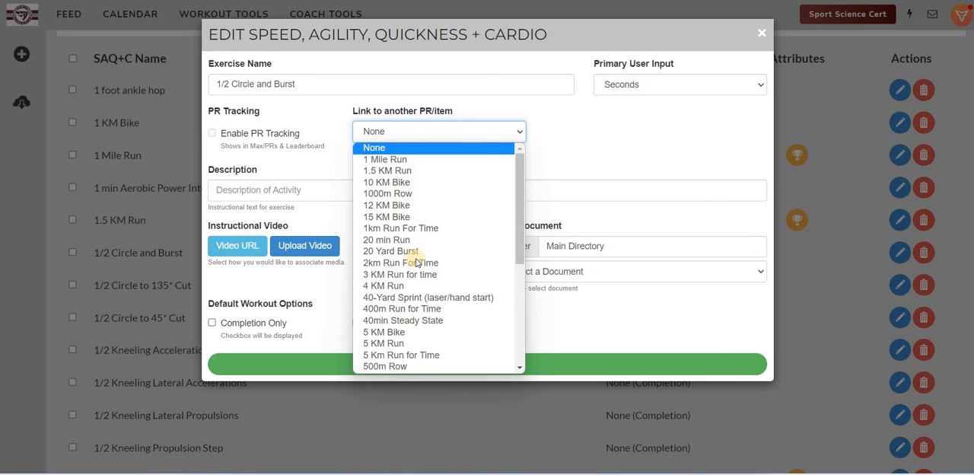
scroll(431, 242, down, 2)
scroll(432, 242, down, 3)
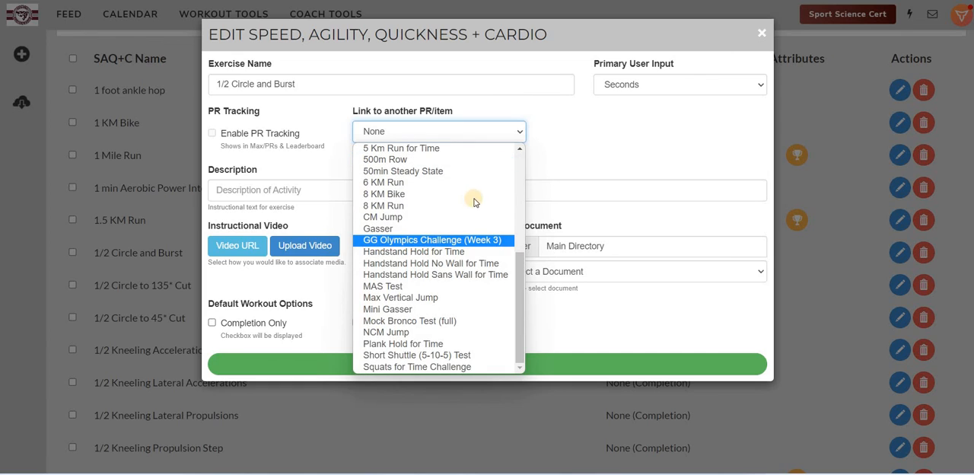
click(281, 191)
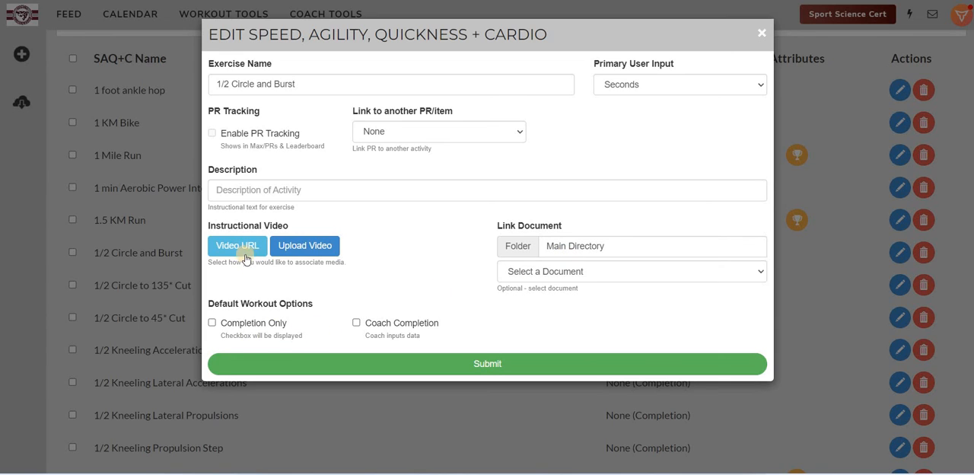
click(762, 36)
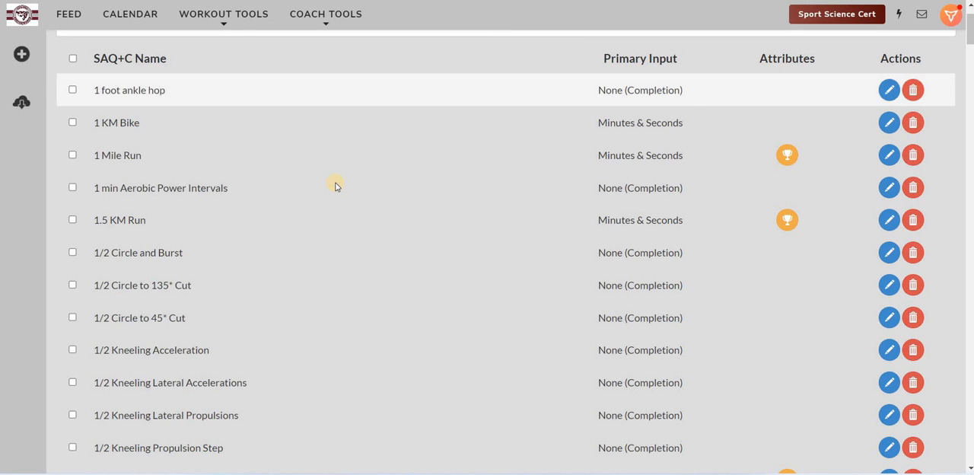
scroll(333, 182, down, 3)
scroll(236, 92, up, 4)
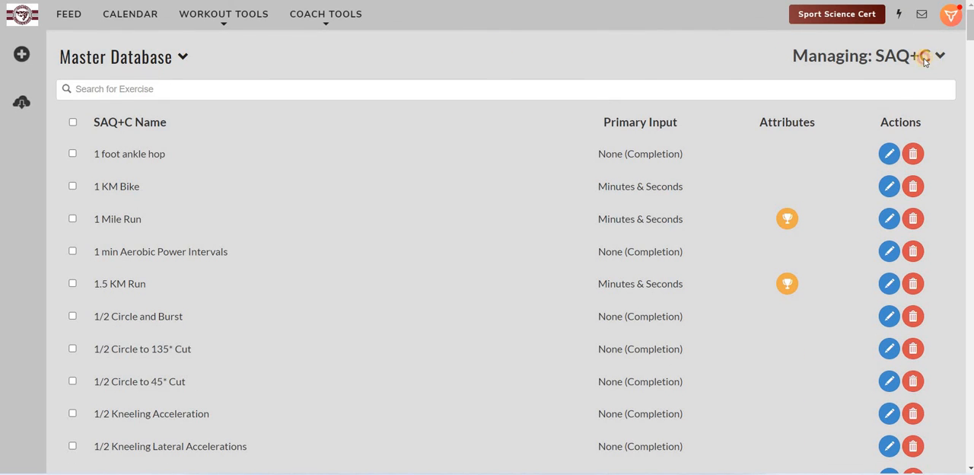
Step: Switch the managed database category to Warm-Ups and look over its list of exercises
click(458, 232)
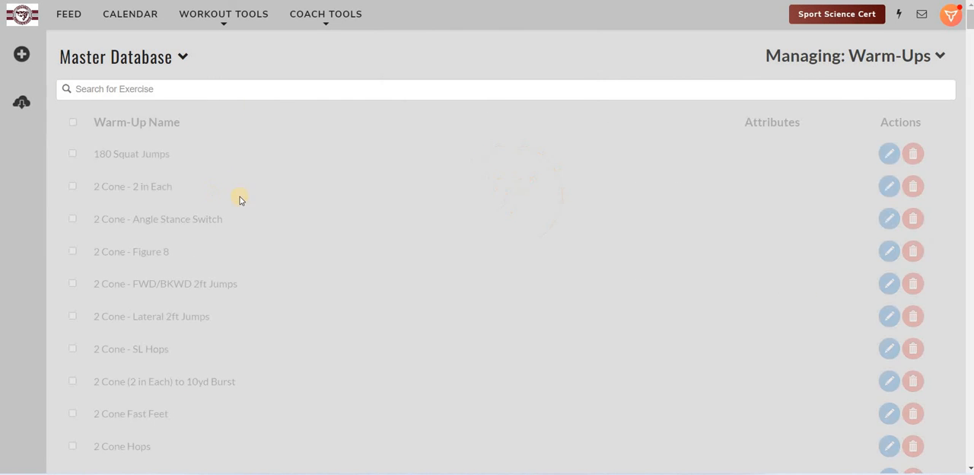
scroll(289, 182, down, 3)
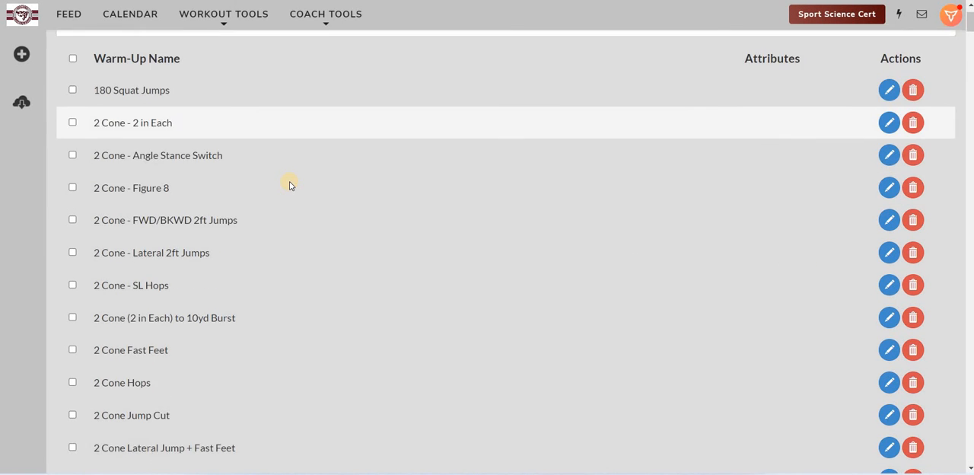
scroll(137, 92, up, 4)
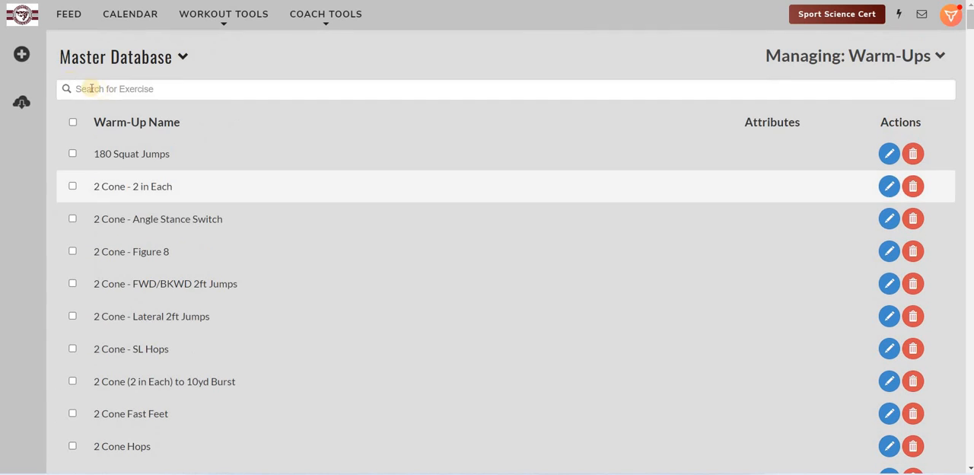
Step: Start a new warm-up and name it "Cone Game Warm up"
click(21, 54)
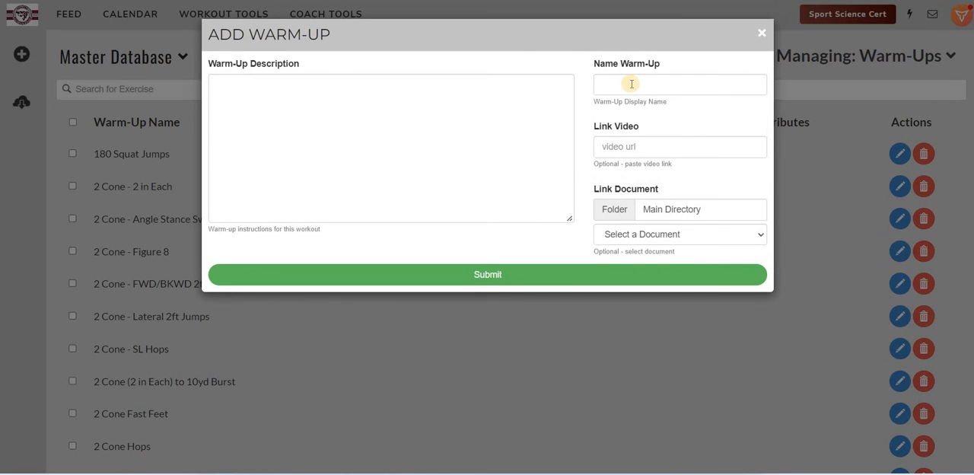
click(632, 84)
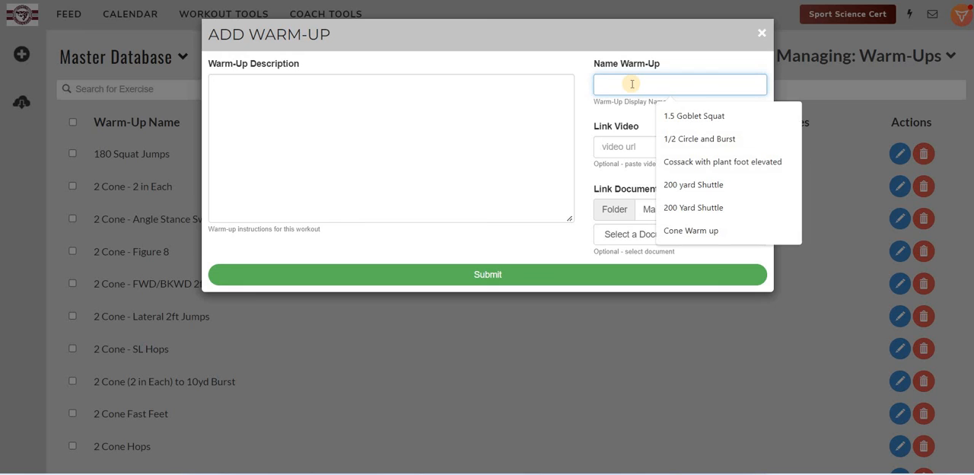
click(720, 233)
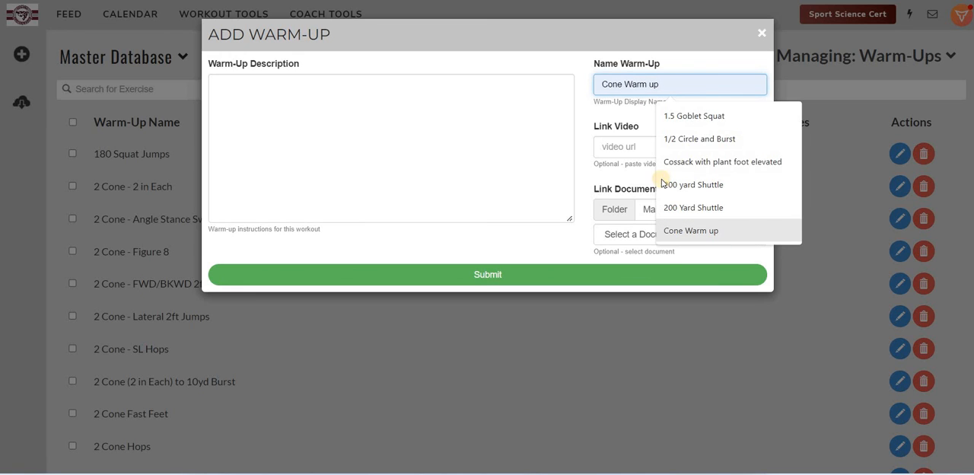
click(426, 95)
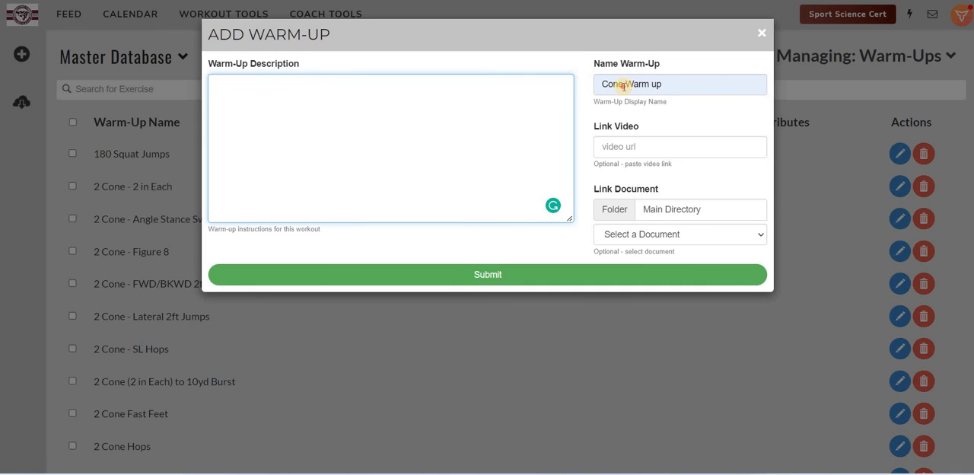
click(627, 85)
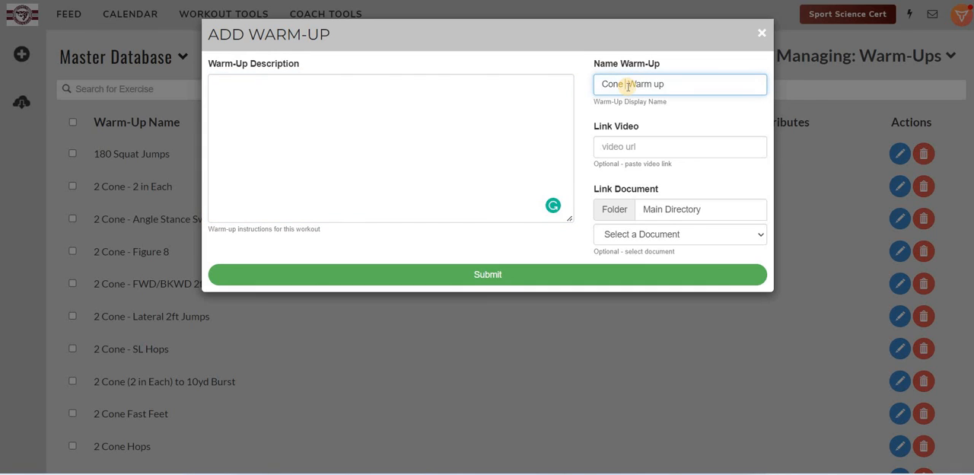
text(Gain )
text(e Gam)
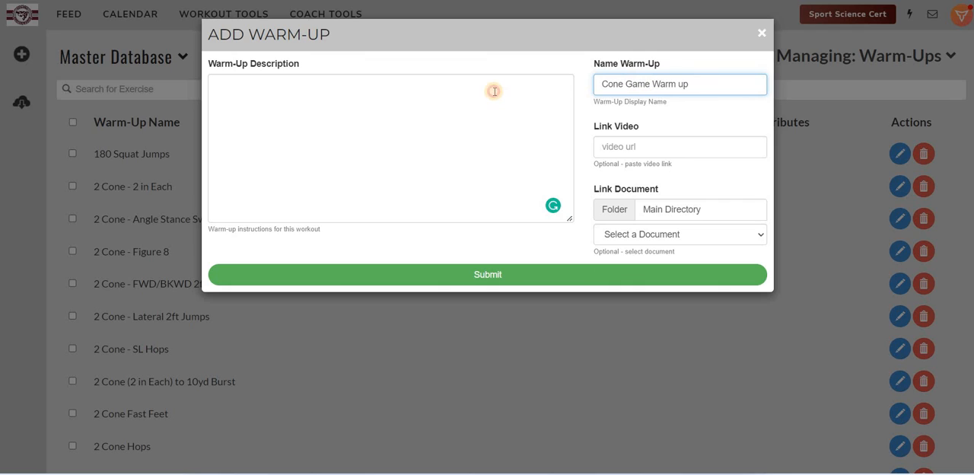
Step: Describe the warm-up: partners with a cone between them follow a coach's movement cues, race on the cone cue, and the loser completes 15 pushups
click(494, 91)
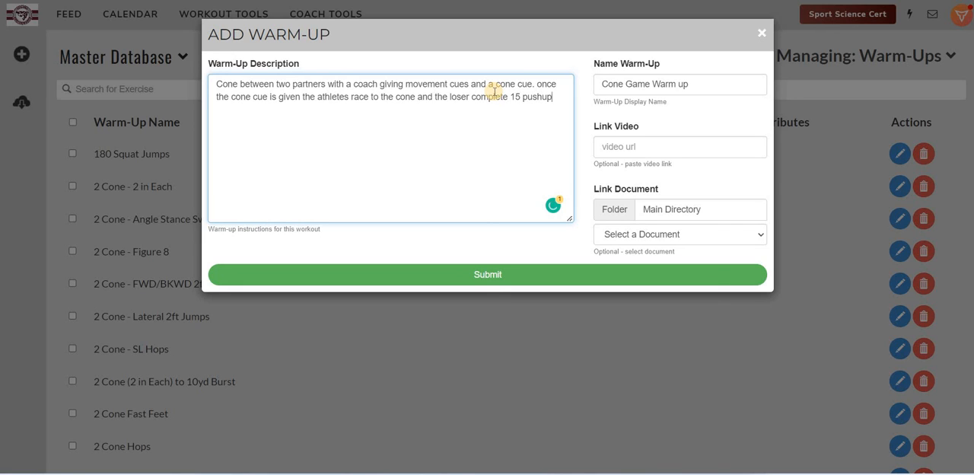
text(.)
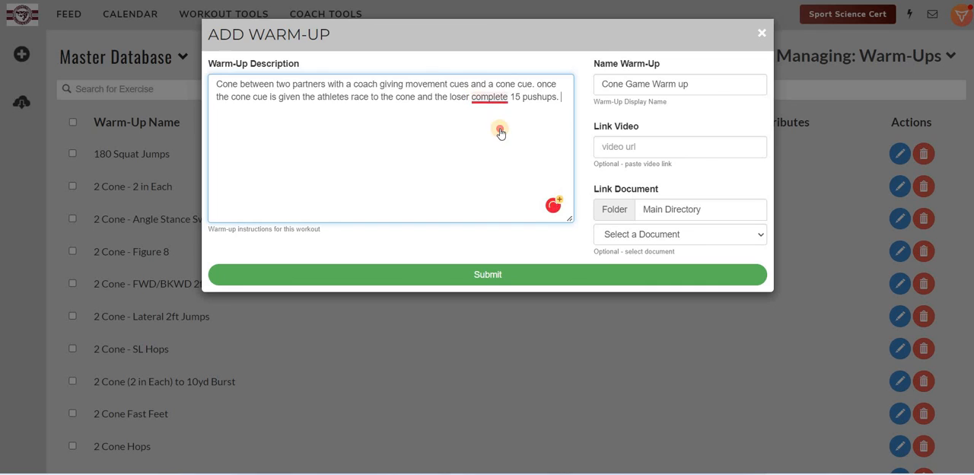
click(475, 128)
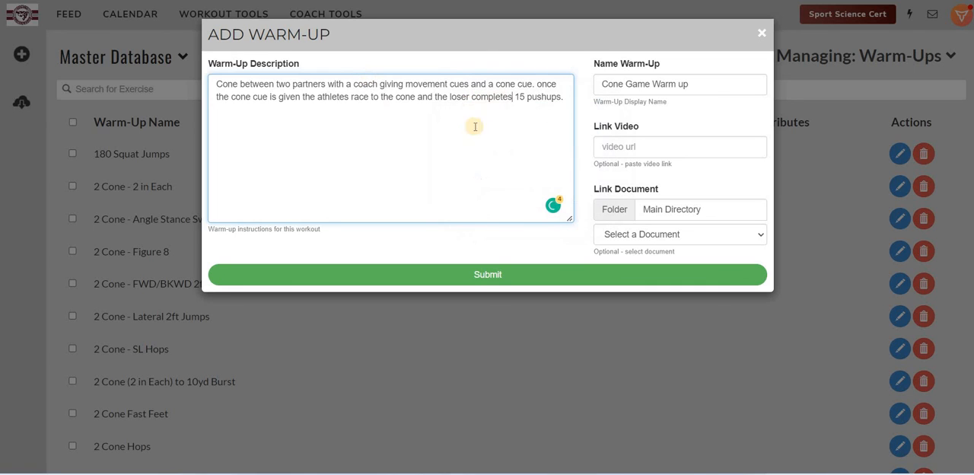
Step: Capitalize "Once" at the start of the second sentence in the warm-up description
click(540, 86)
text(.)
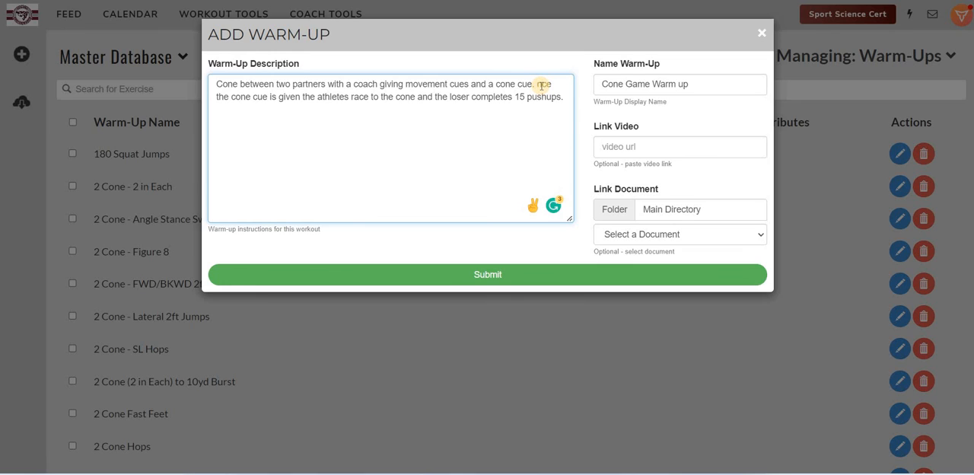
click(542, 86)
key(BackSpace)
text(O)
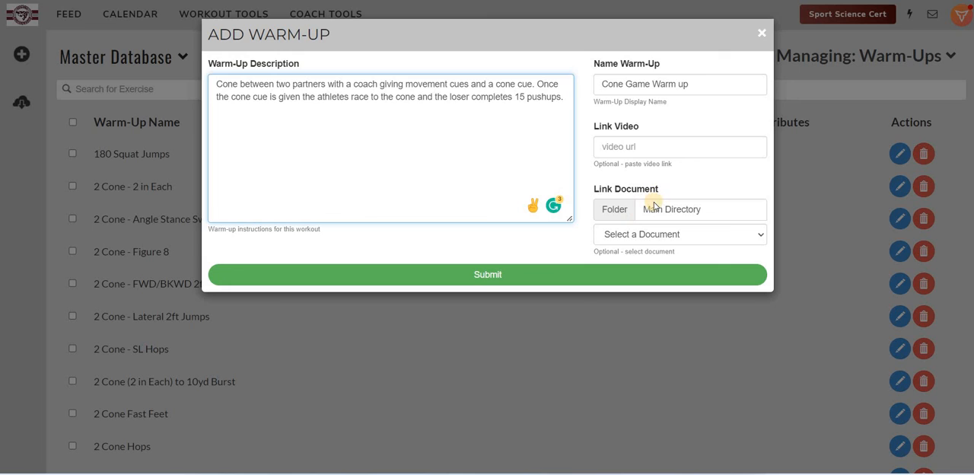
Step: Look through the linkable documents without selecting one, and submit the new warm-up
click(639, 235)
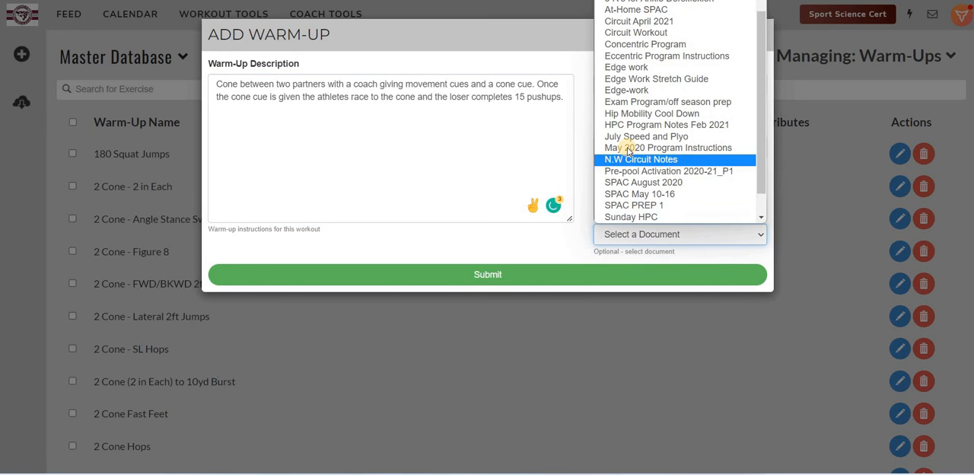
scroll(628, 153, down, 1)
scroll(628, 151, up, 1)
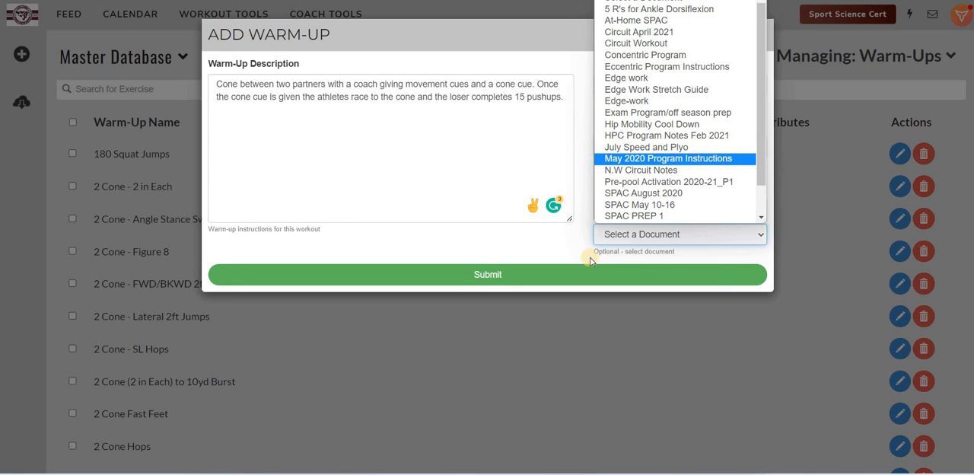
scroll(567, 247, down, 1)
click(499, 260)
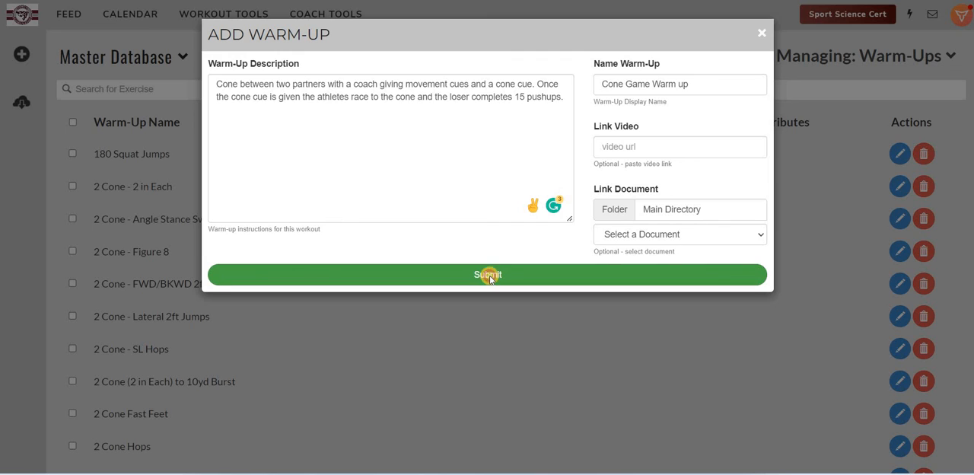
click(491, 279)
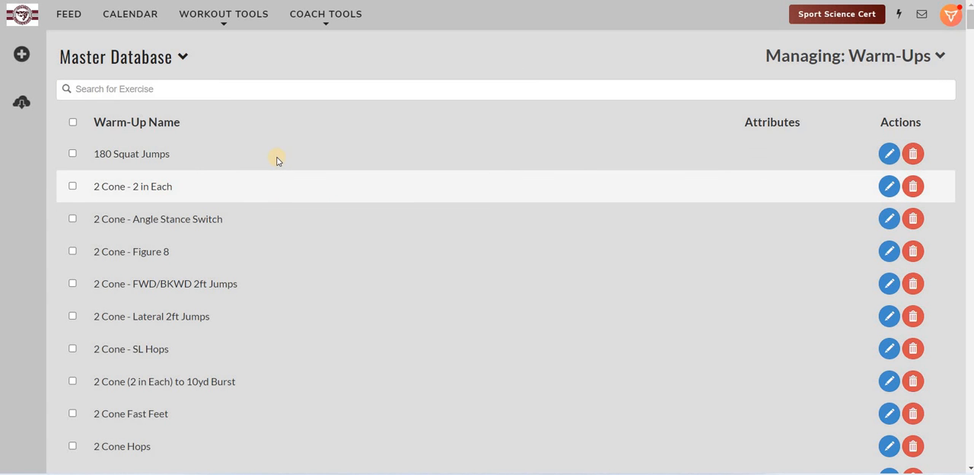
Step: Search the warm-ups for FBM, open the FBM warm-up for editing and read through its description
click(185, 91)
text(FM)
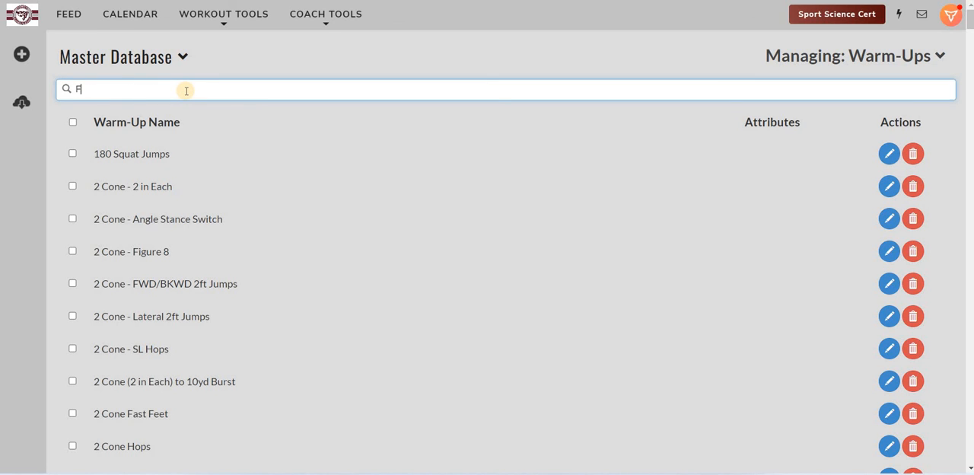
text(BM)
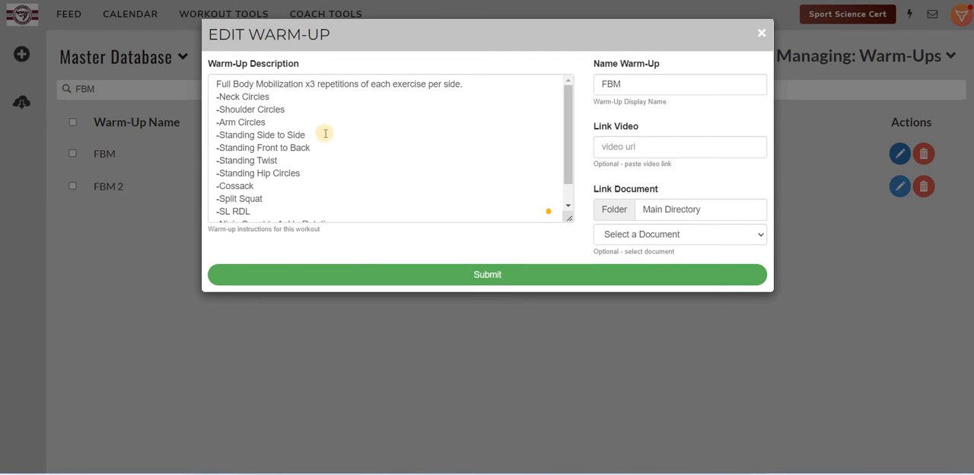
scroll(331, 125, down, 1)
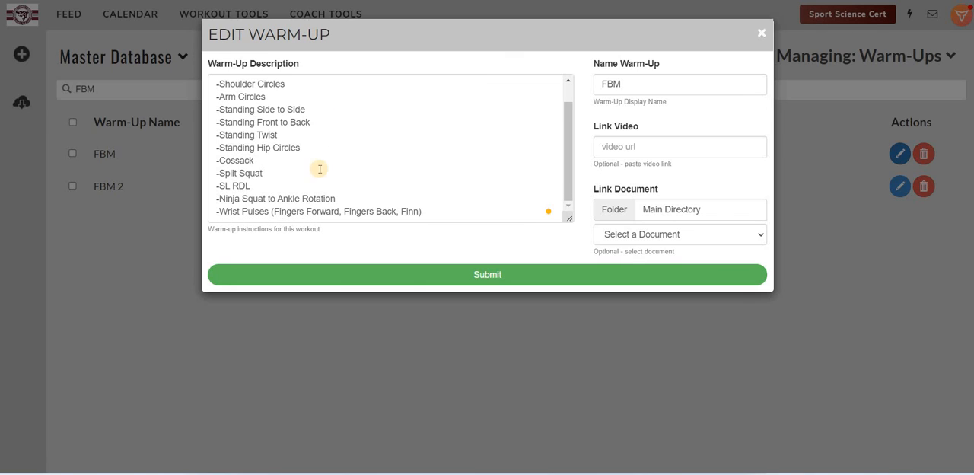
Step: Try adding "w/ Twist" to the Cossack line of the FBM description and delete the addition
click(271, 162)
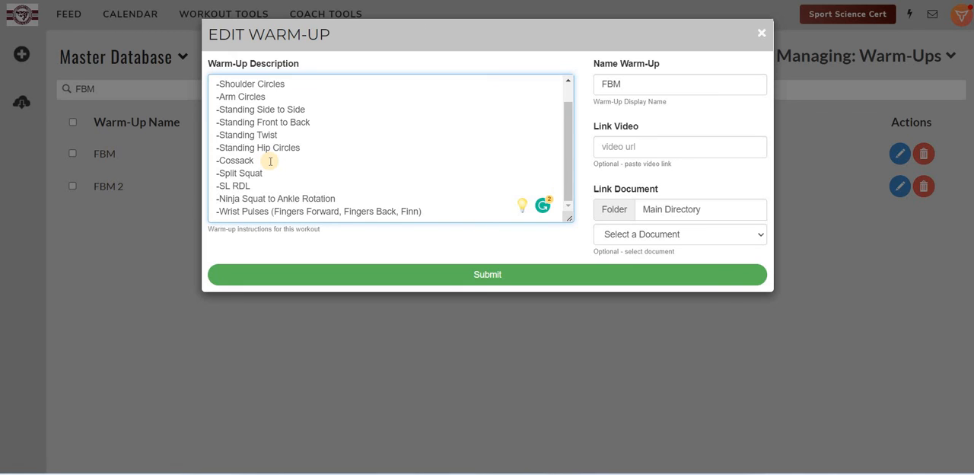
text(w/ Twist)
click(270, 160)
key(BackSpace)
click(288, 159)
key(BackSpace)
key(BackSpace)
key(BackSpace)
key(BackSpace)
key(BackSpace)
key(BackSpace)
key(BackSpace)
key(BackSpace)
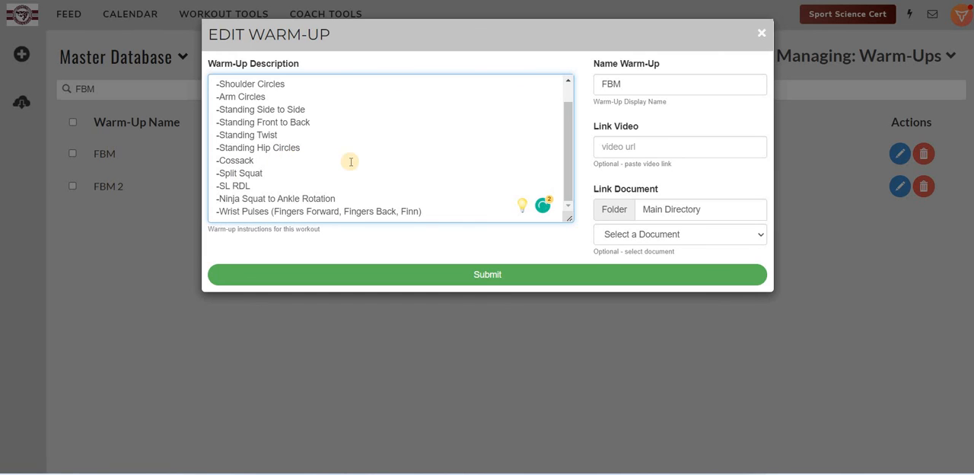